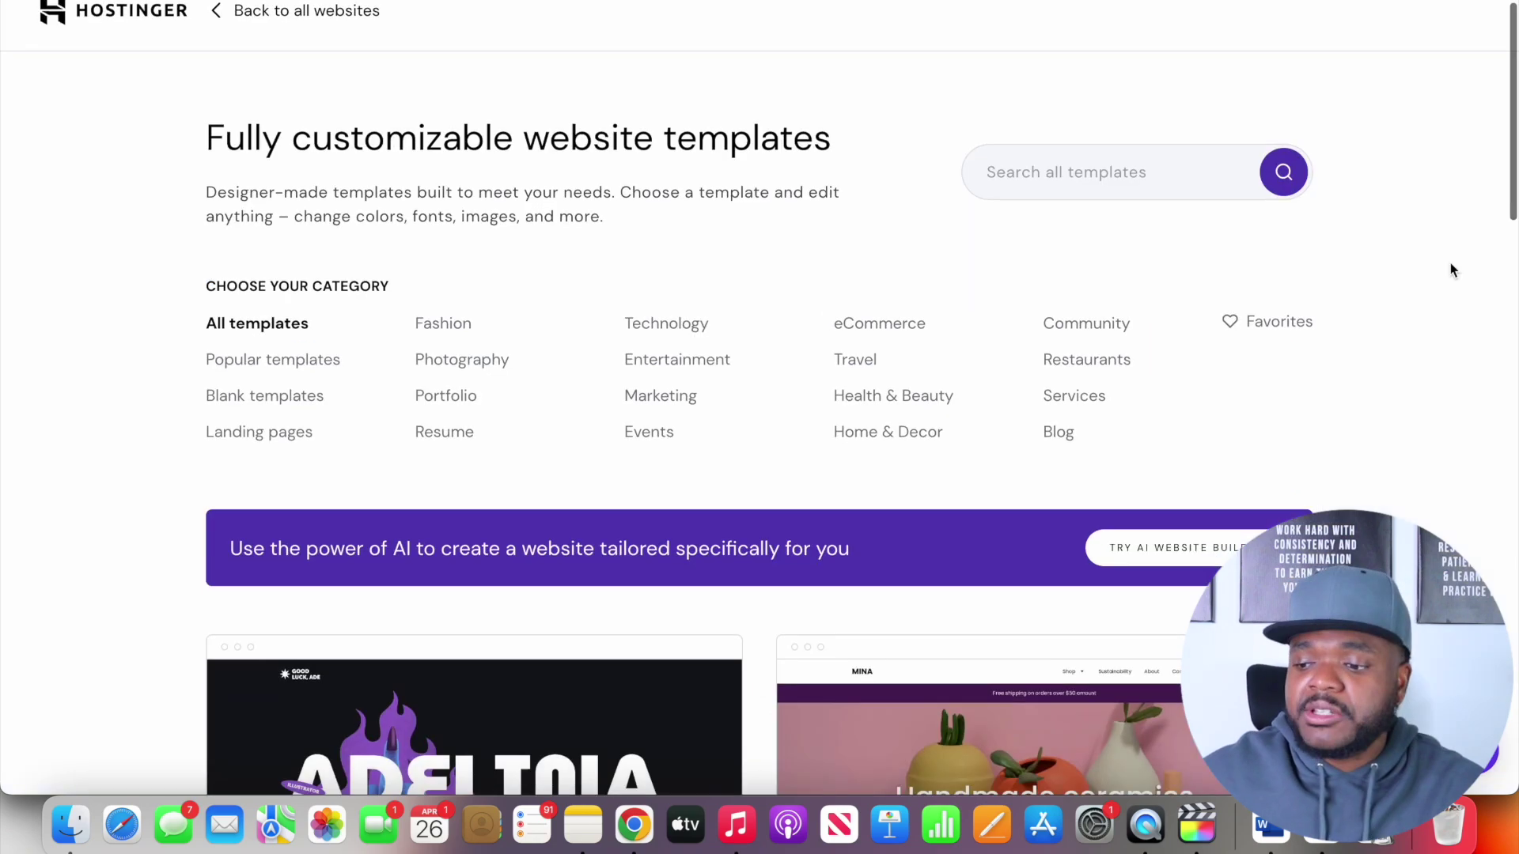
scroll(1451, 262, down, 3)
scroll(1450, 262, down, 2)
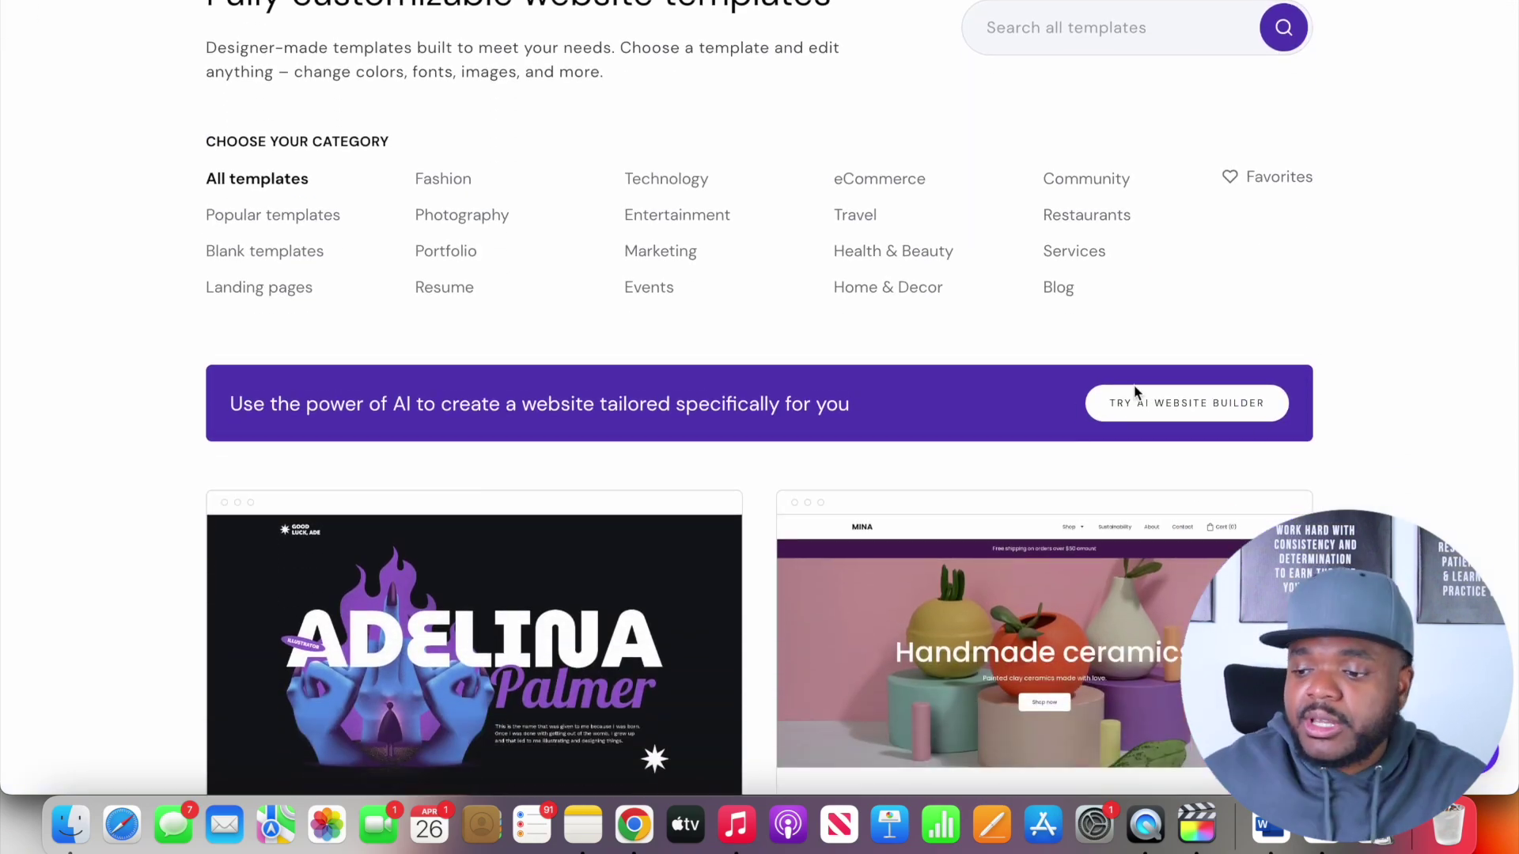
Start an AI-built site with brand name 'Success With Sam' and website type Blog
click(1290, 408)
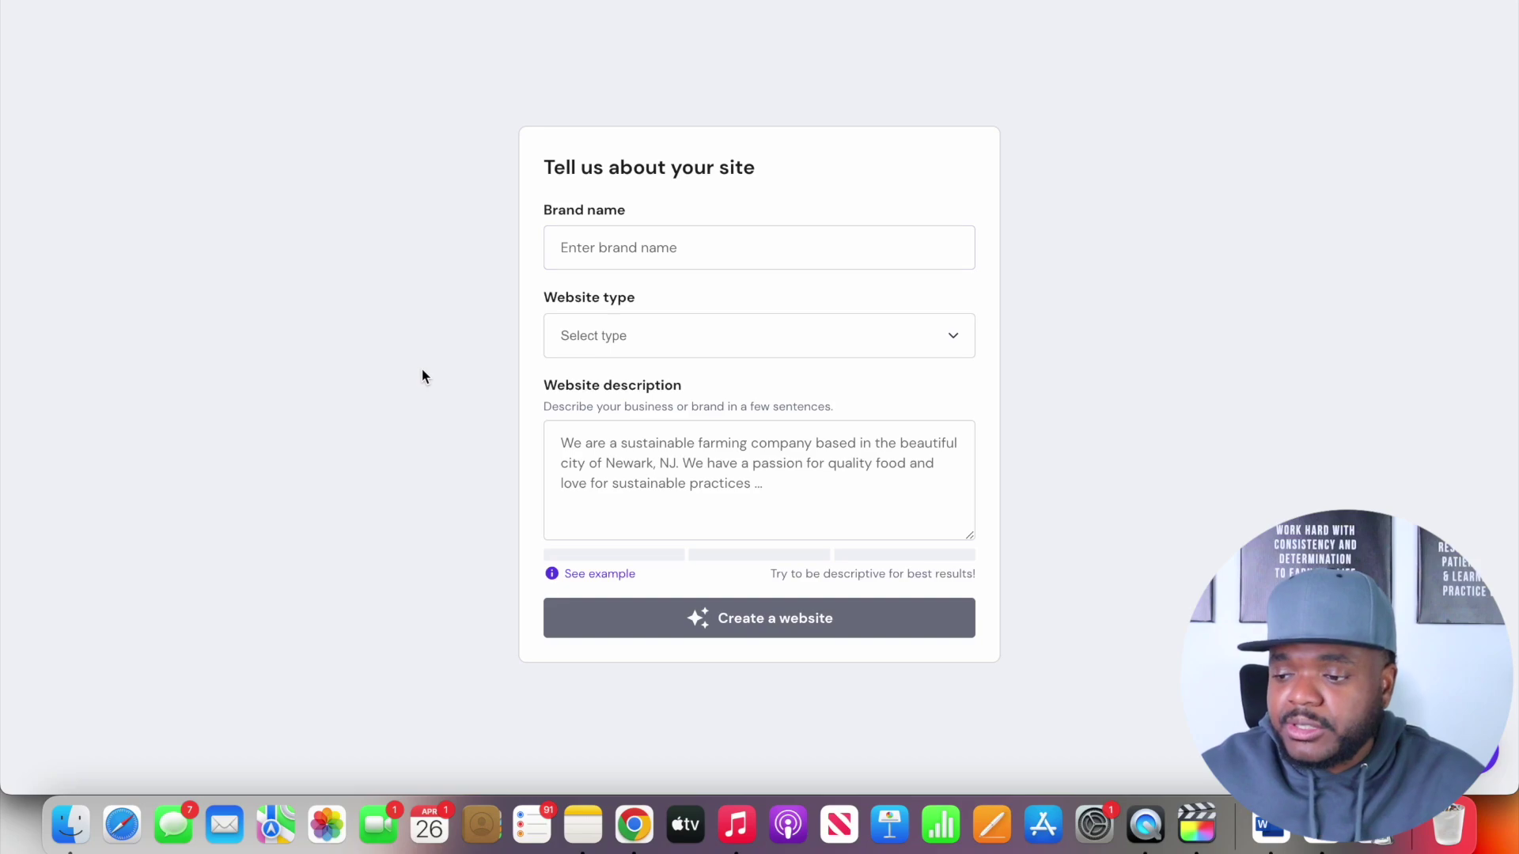
click(644, 248)
text(Success With Sam)
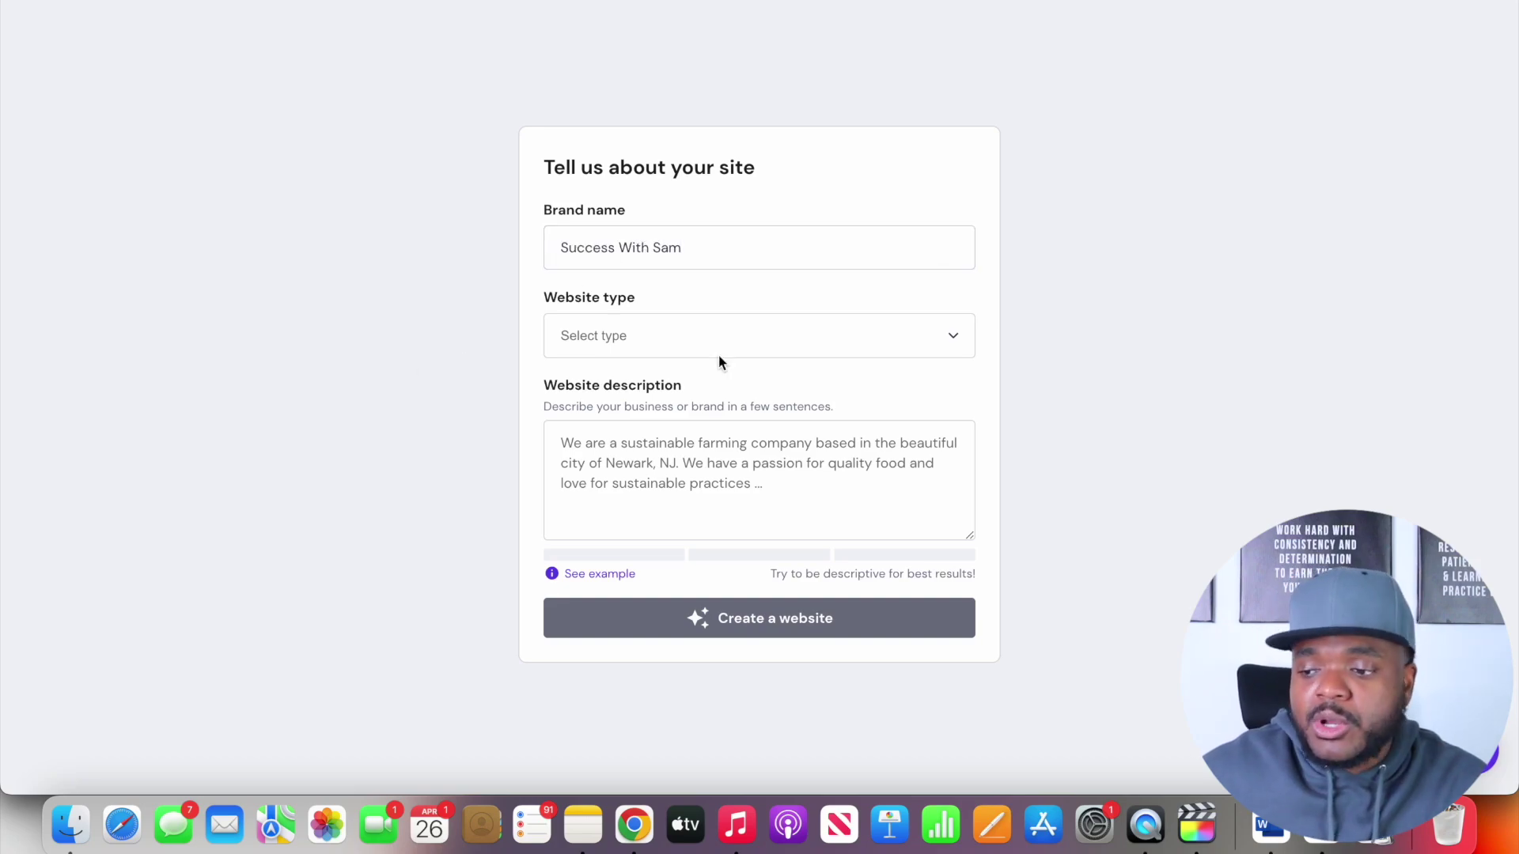
click(760, 336)
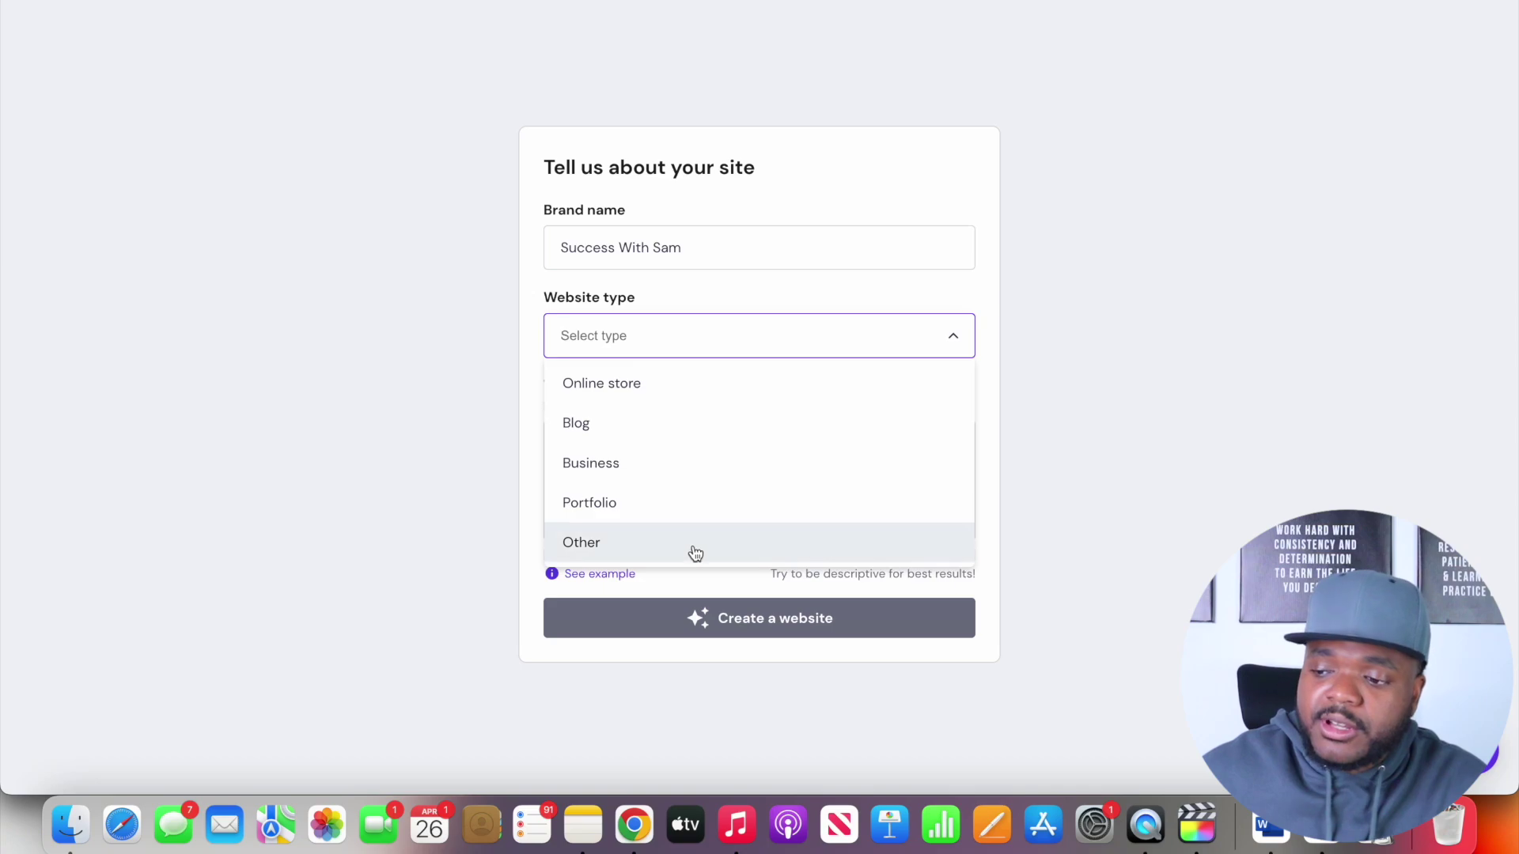
click(681, 428)
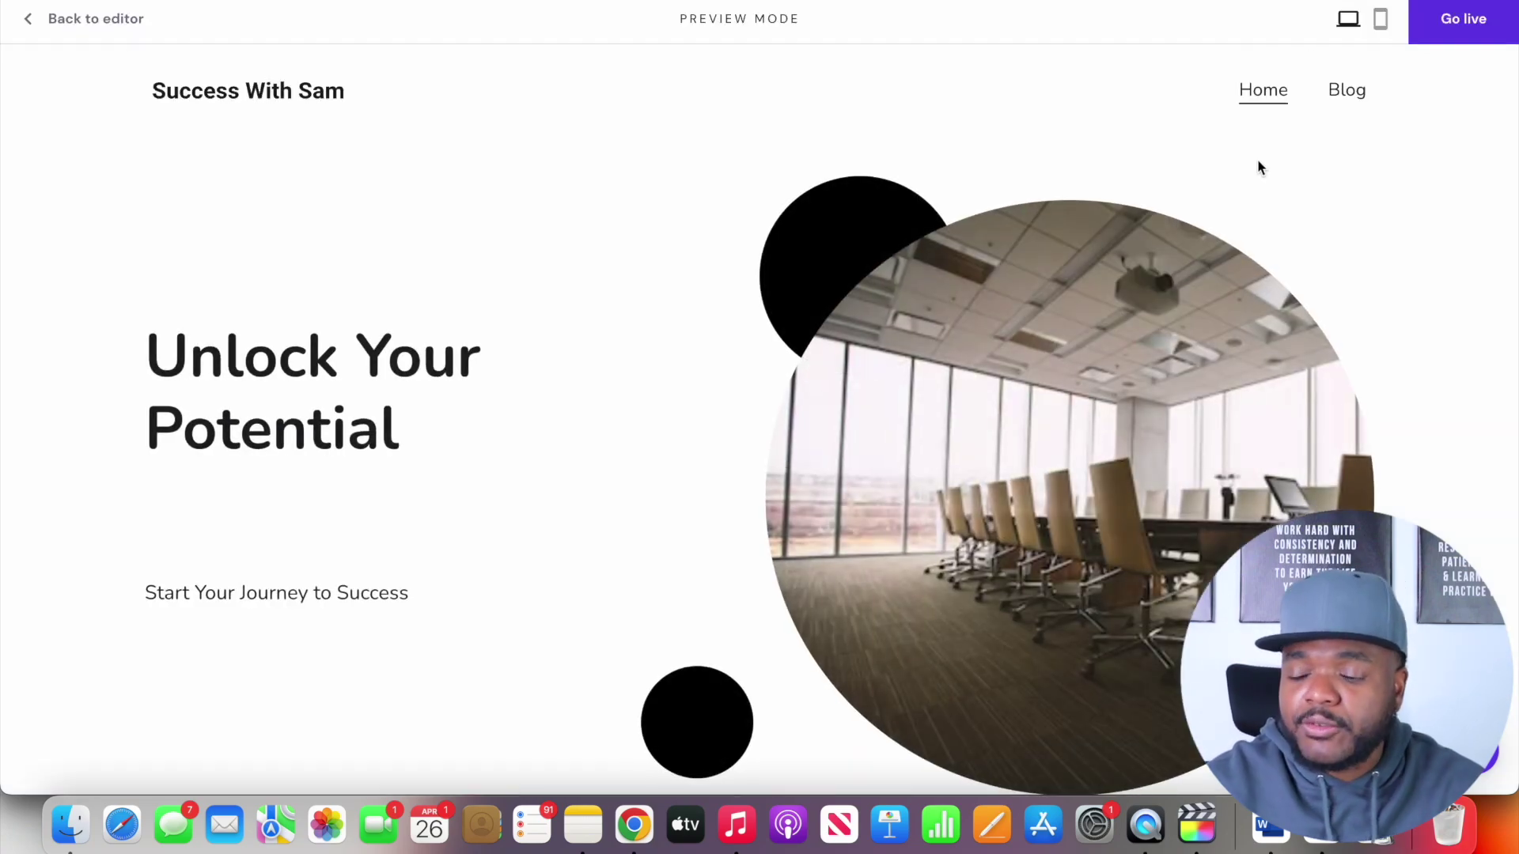
scroll(1260, 167, down, 10)
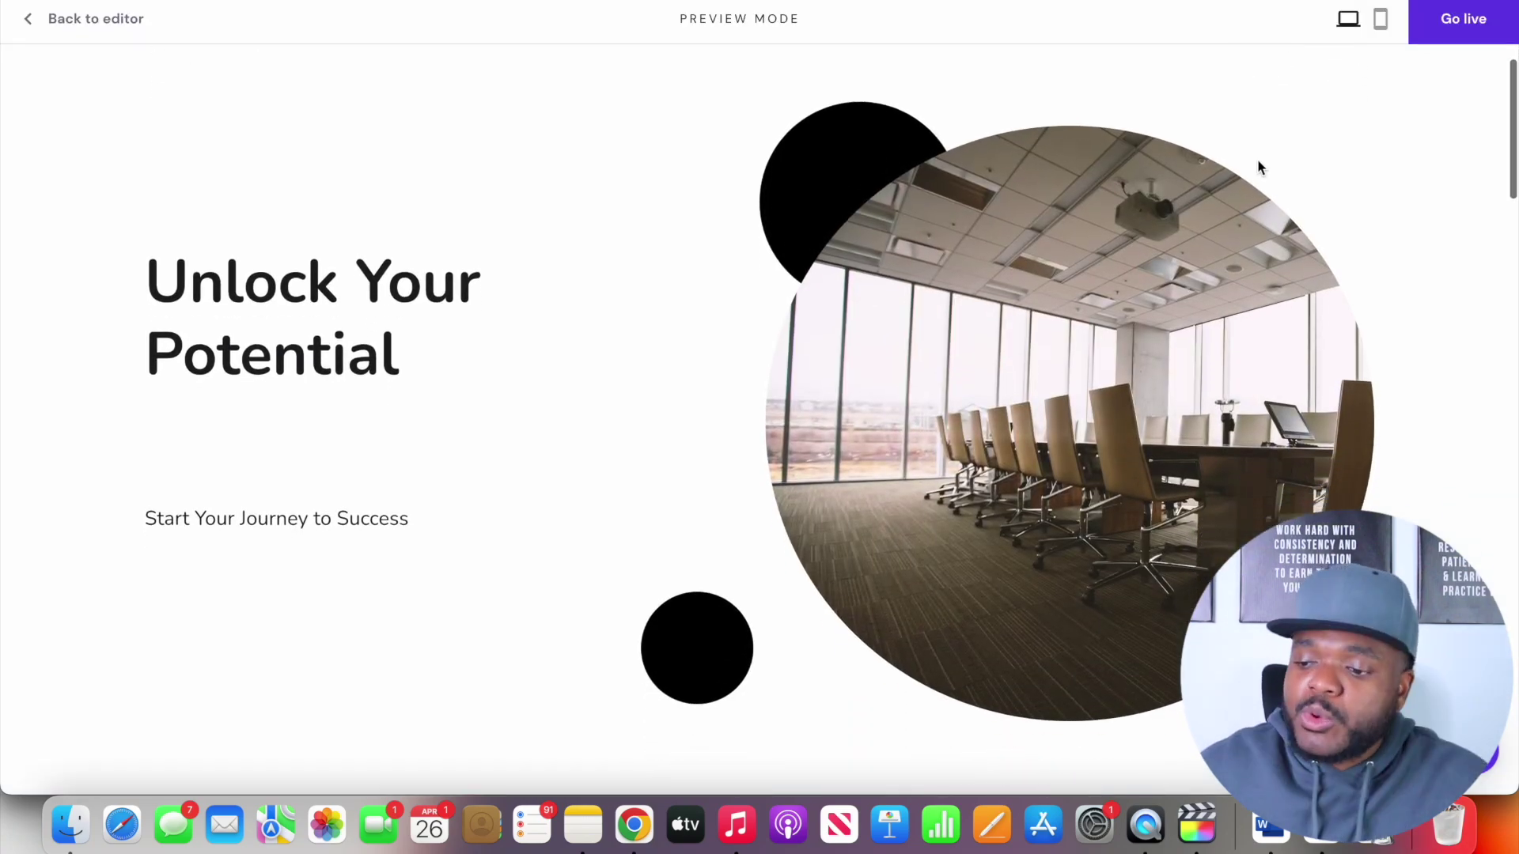
scroll(1260, 167, down, 5)
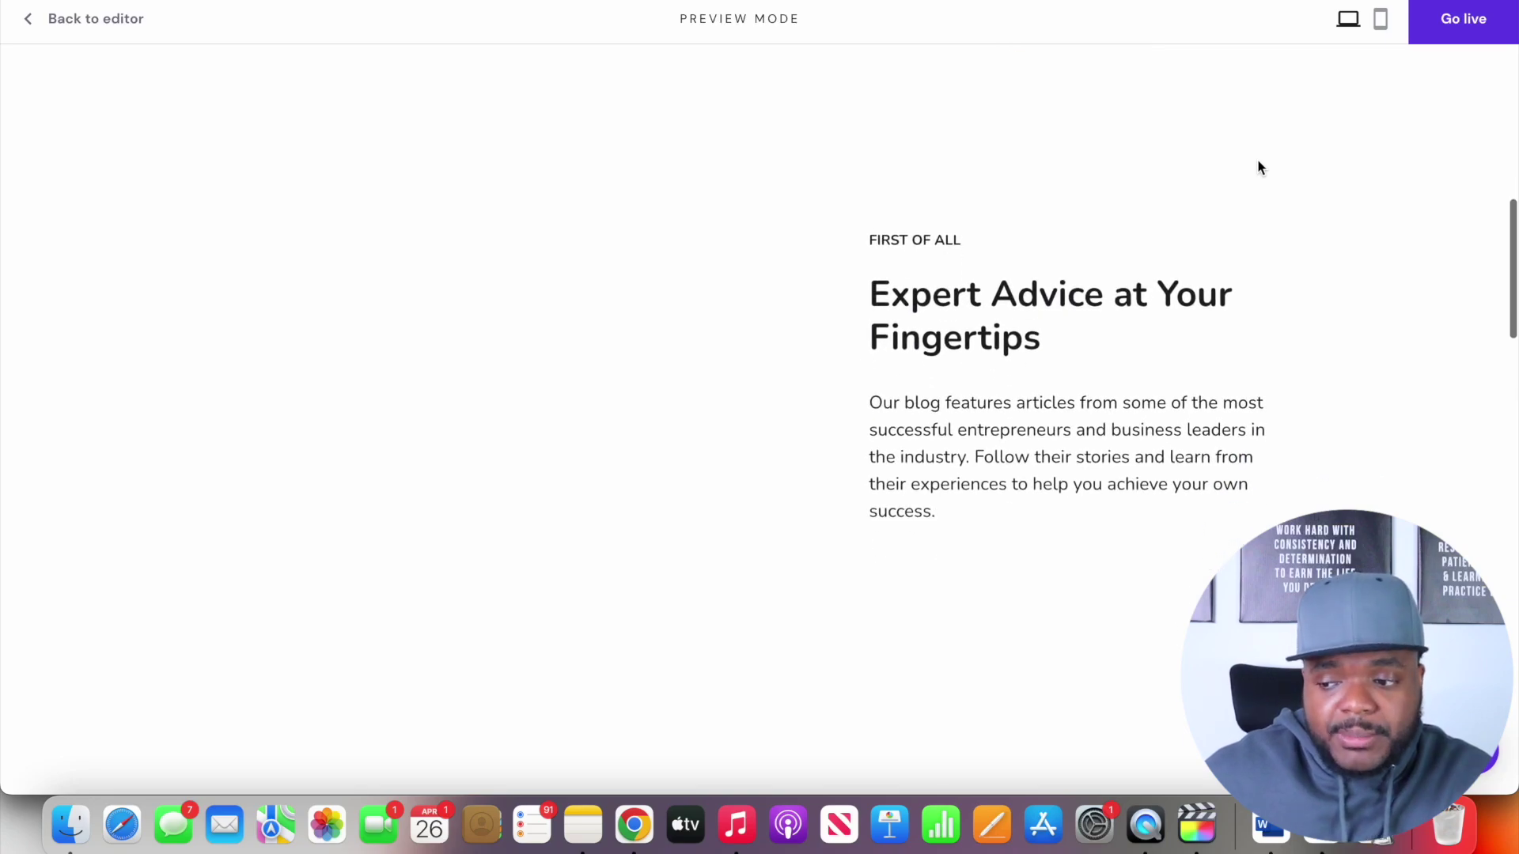
scroll(1261, 168, down, 8)
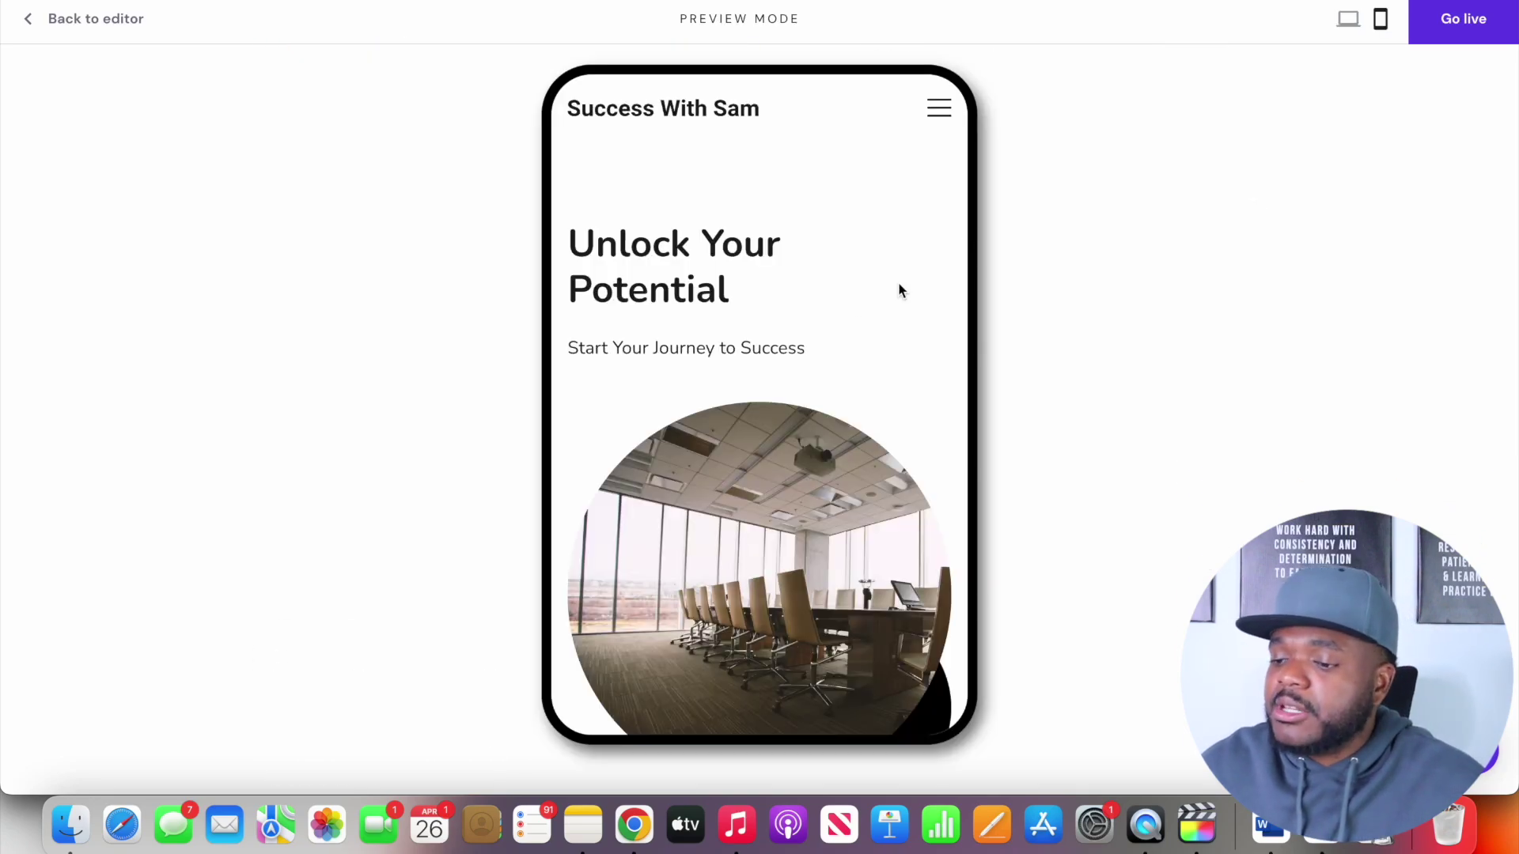
scroll(833, 339, down, 5)
scroll(834, 339, down, 5)
scroll(835, 338, down, 5)
scroll(833, 337, down, 3)
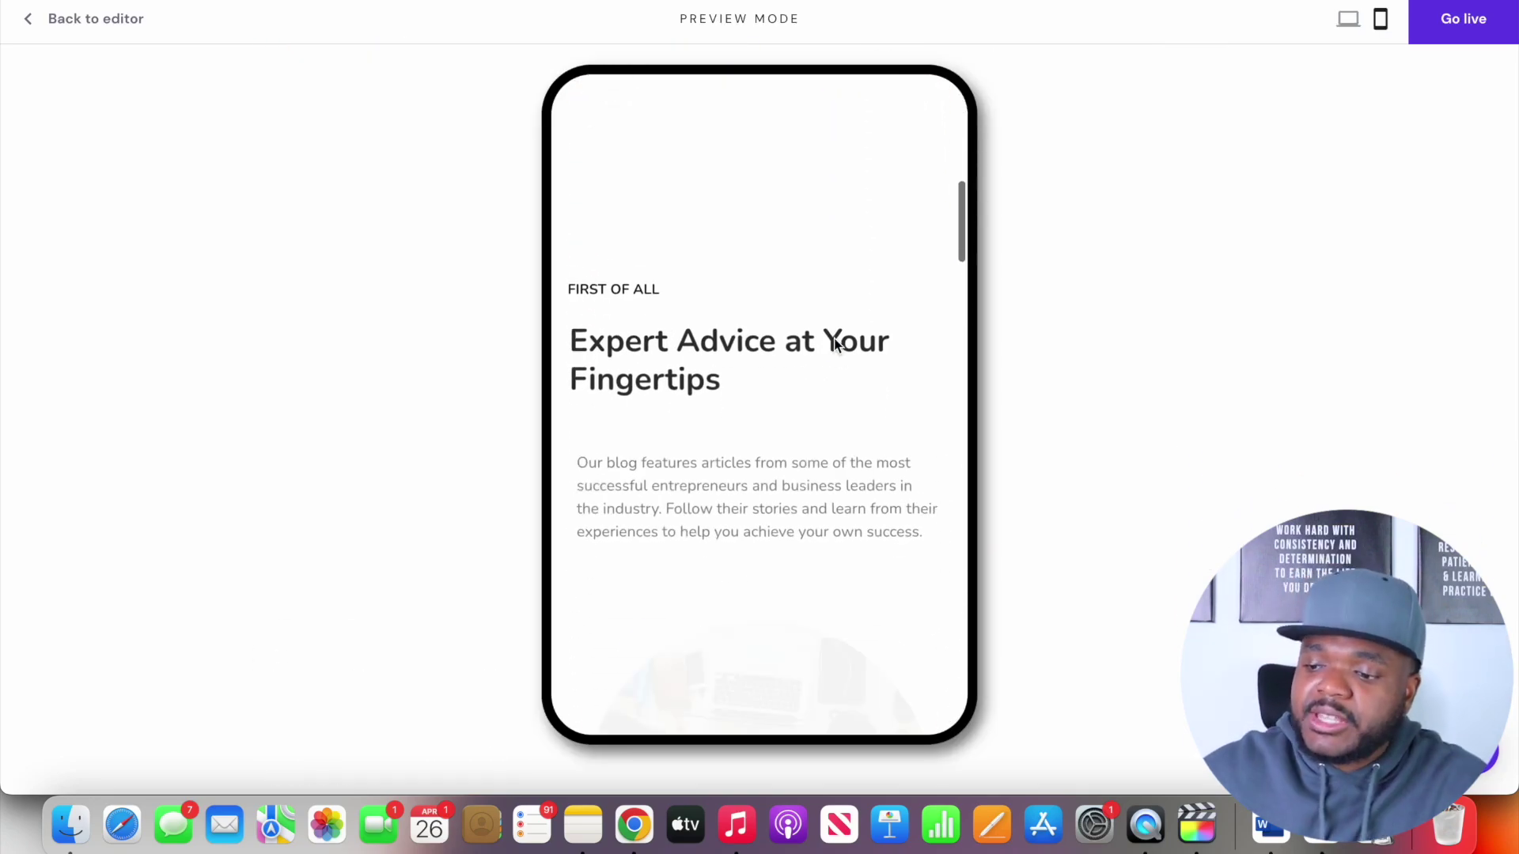
scroll(834, 338, down, 3)
scroll(834, 338, down, 5)
scroll(835, 339, down, 5)
scroll(834, 339, down, 4)
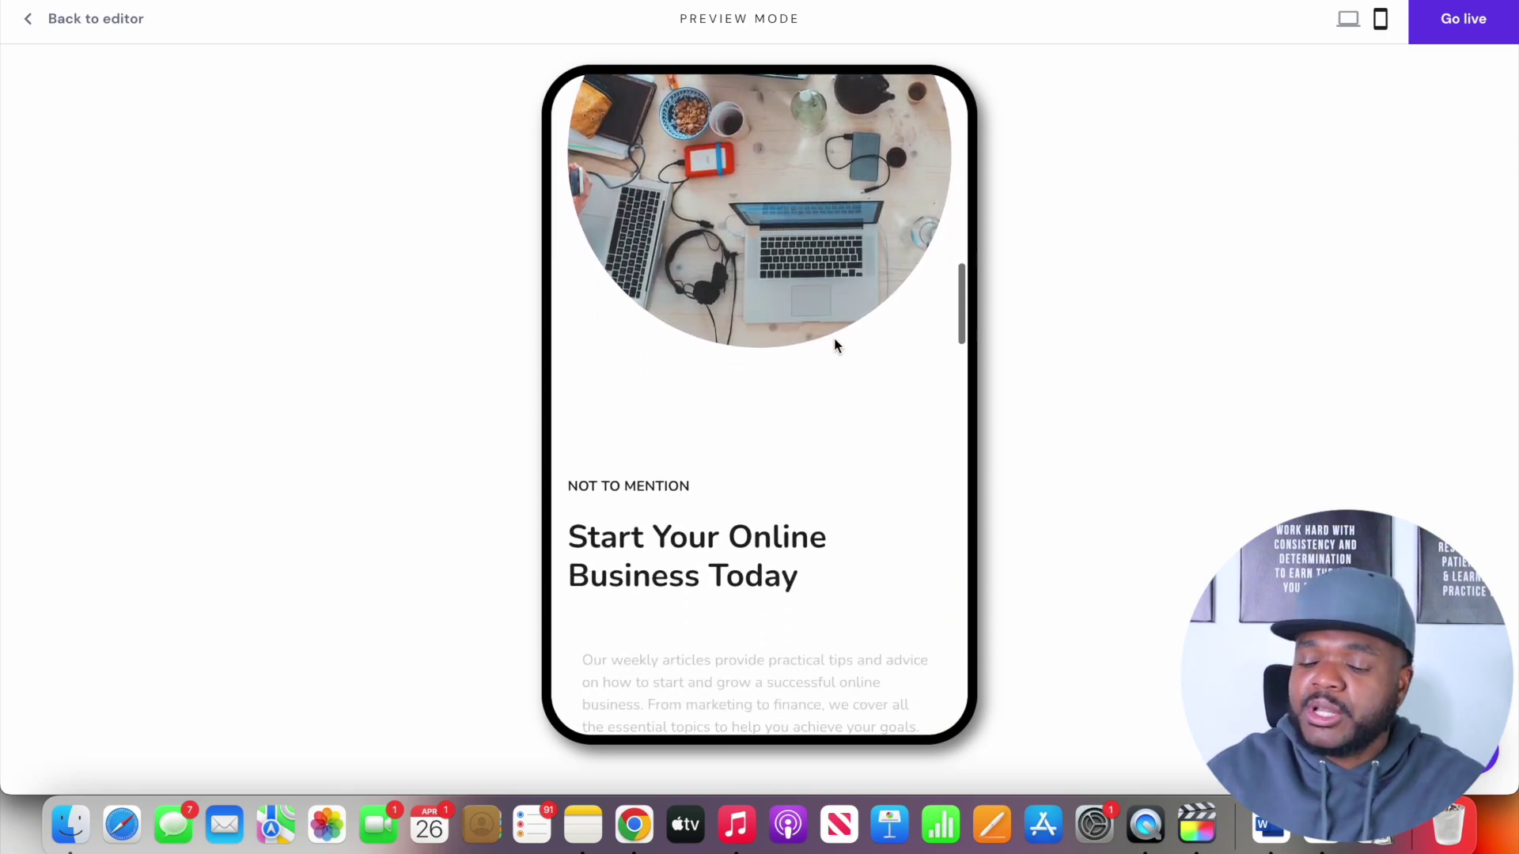
scroll(834, 345, down, 4)
scroll(834, 344, down, 4)
scroll(835, 345, down, 4)
scroll(835, 344, down, 4)
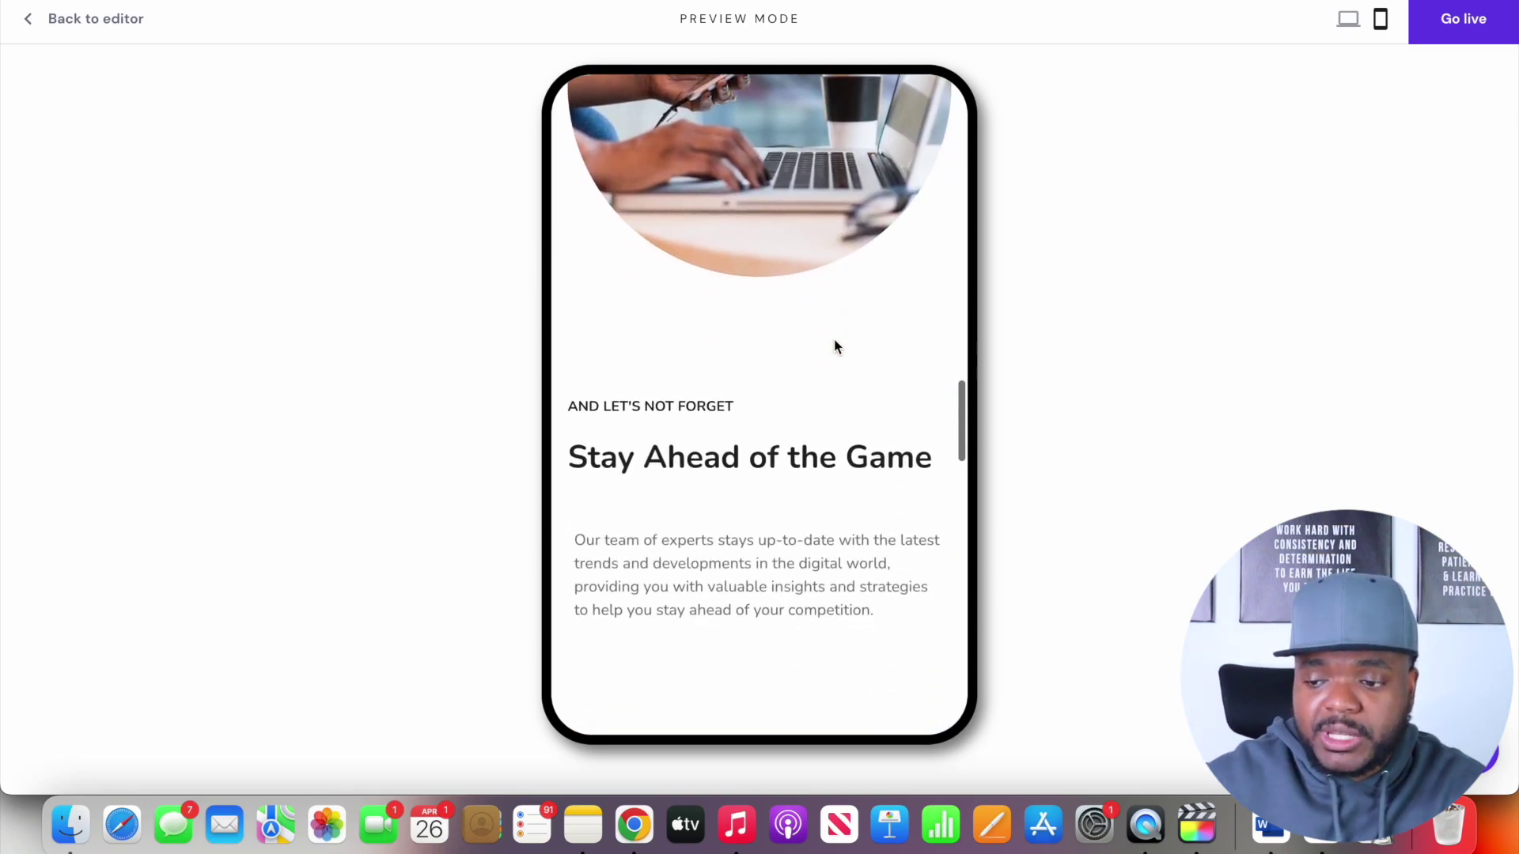
scroll(834, 338, down, 4)
scroll(834, 339, down, 4)
scroll(835, 338, down, 4)
scroll(833, 338, down, 4)
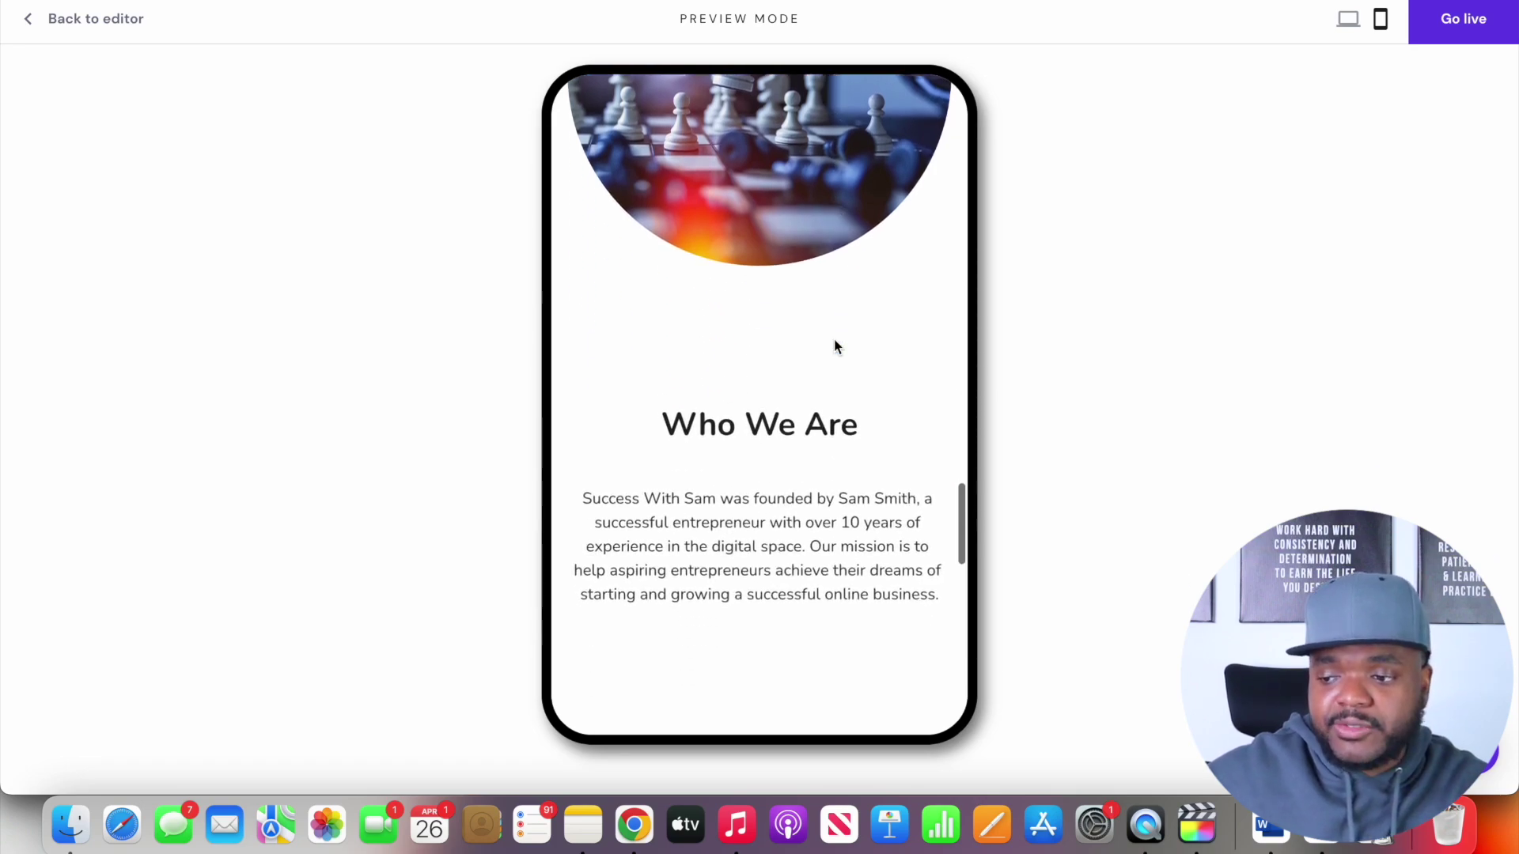
scroll(835, 345, down, 4)
scroll(834, 344, down, 4)
scroll(835, 344, down, 4)
scroll(835, 345, down, 3)
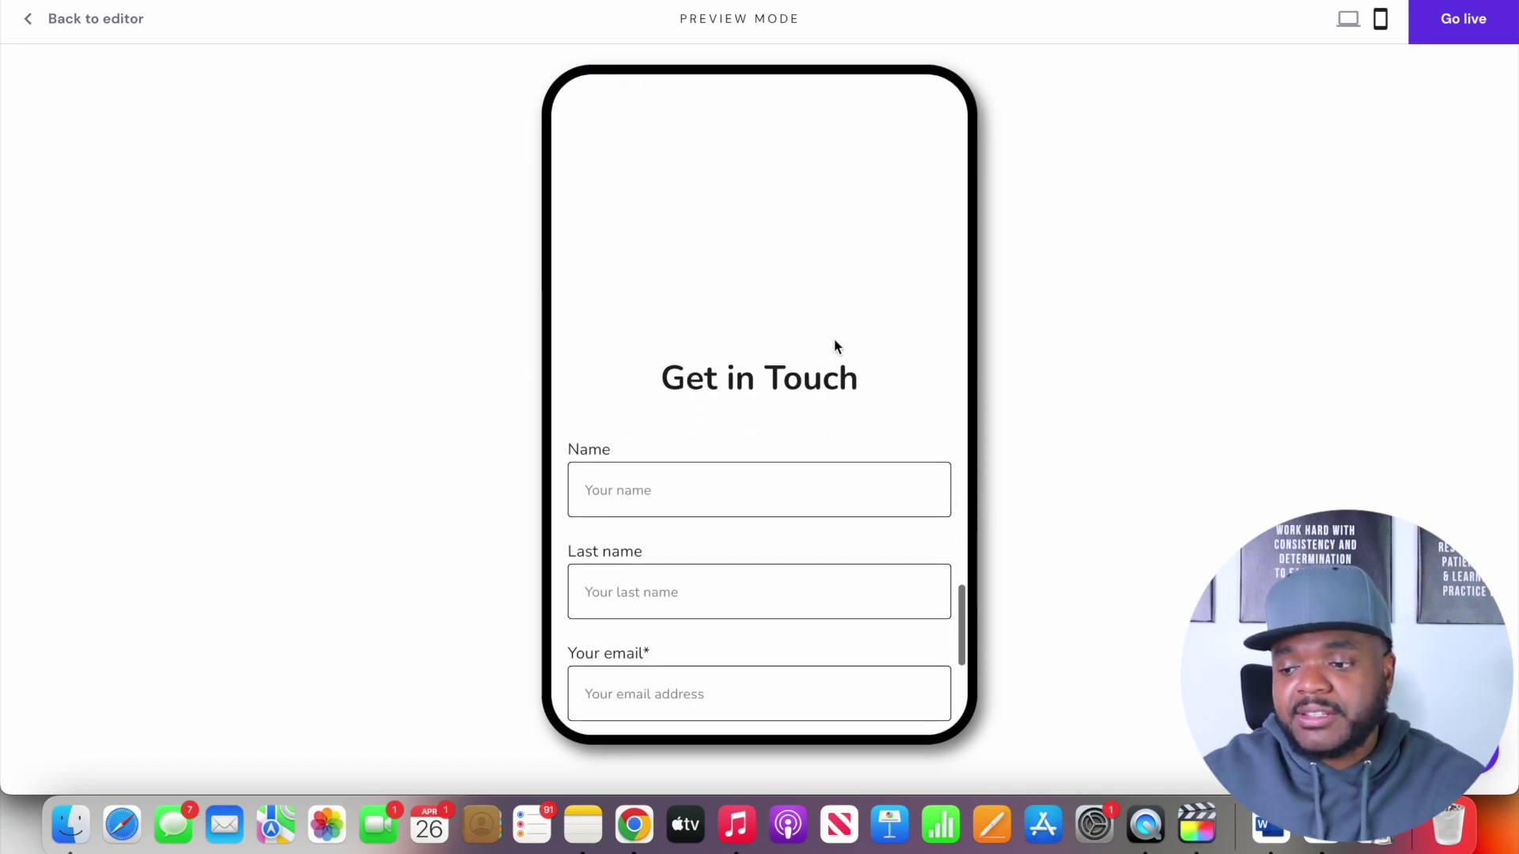
scroll(834, 344, down, 4)
scroll(835, 344, down, 4)
scroll(835, 344, down, 2)
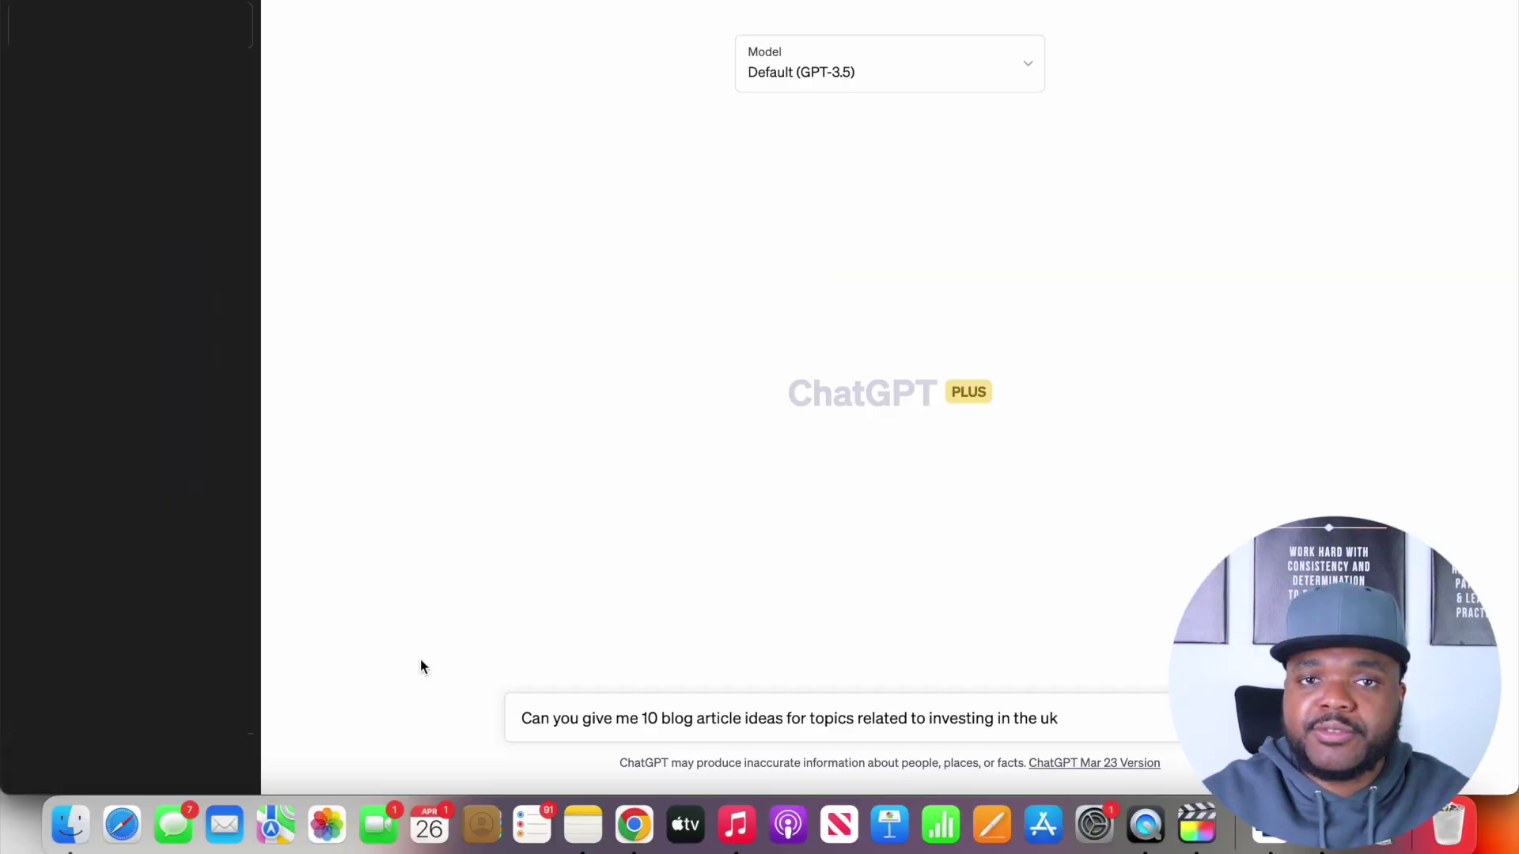
Send ChatGPT the request for ten UK investing blog article ideas
key(Return)
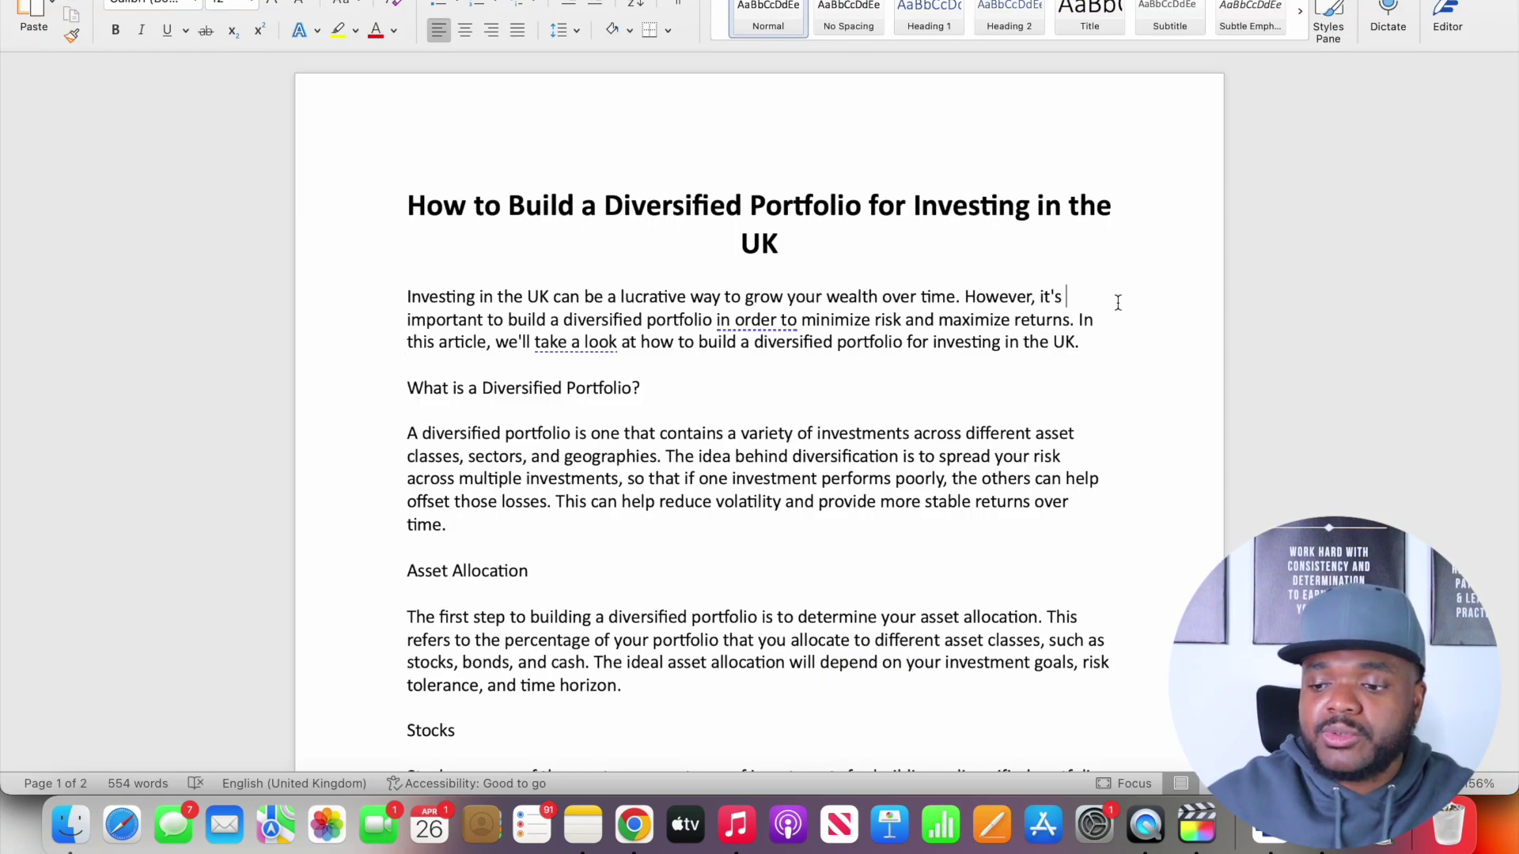
scroll(1116, 302, down, 3)
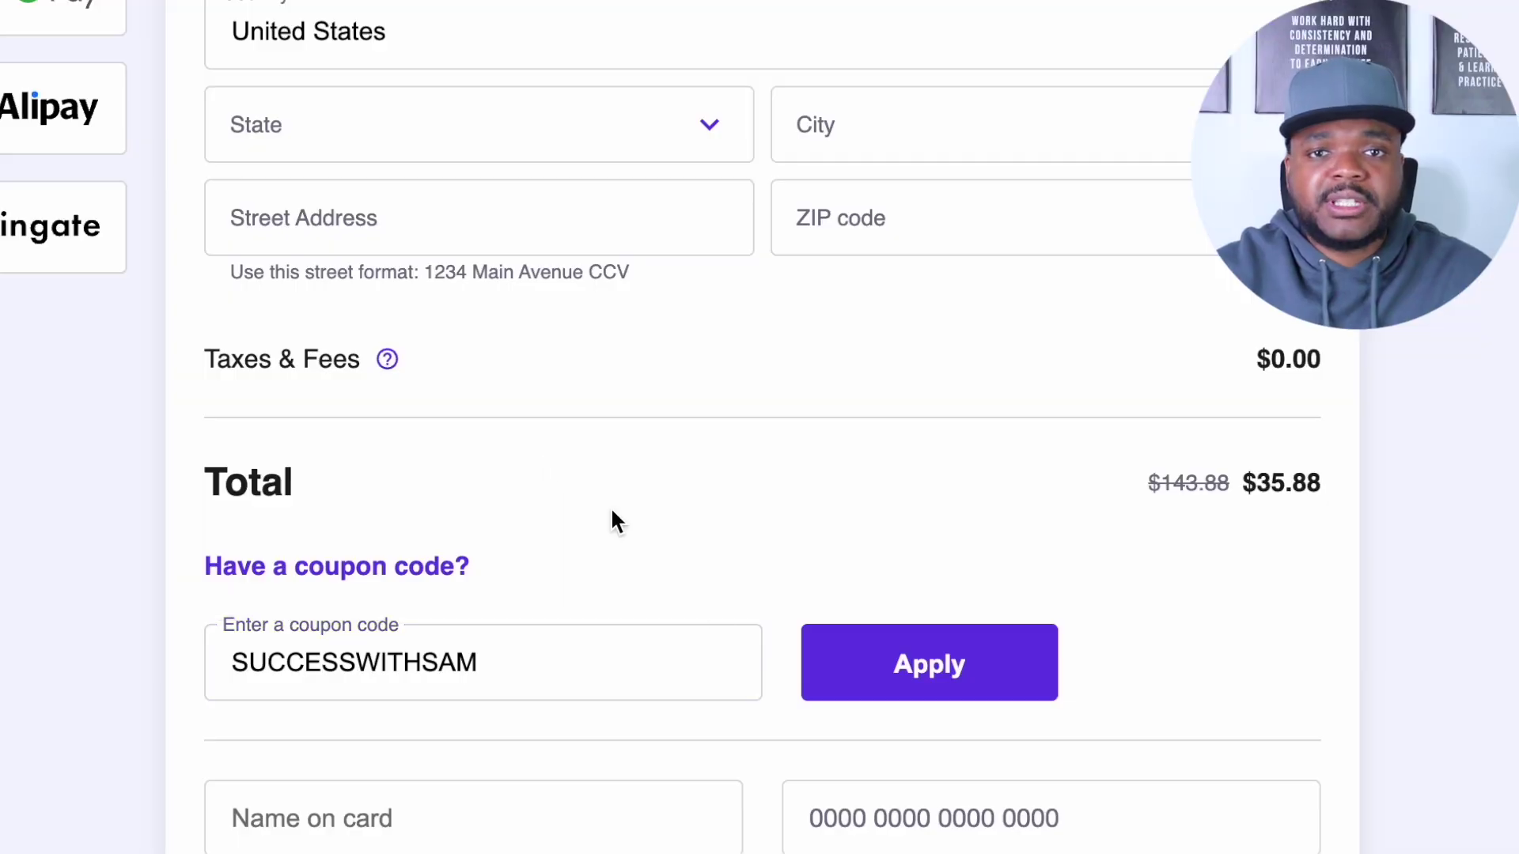
Apply the SUCCESSWITHSAM coupon and highlight the crossed-out original price
click(914, 662)
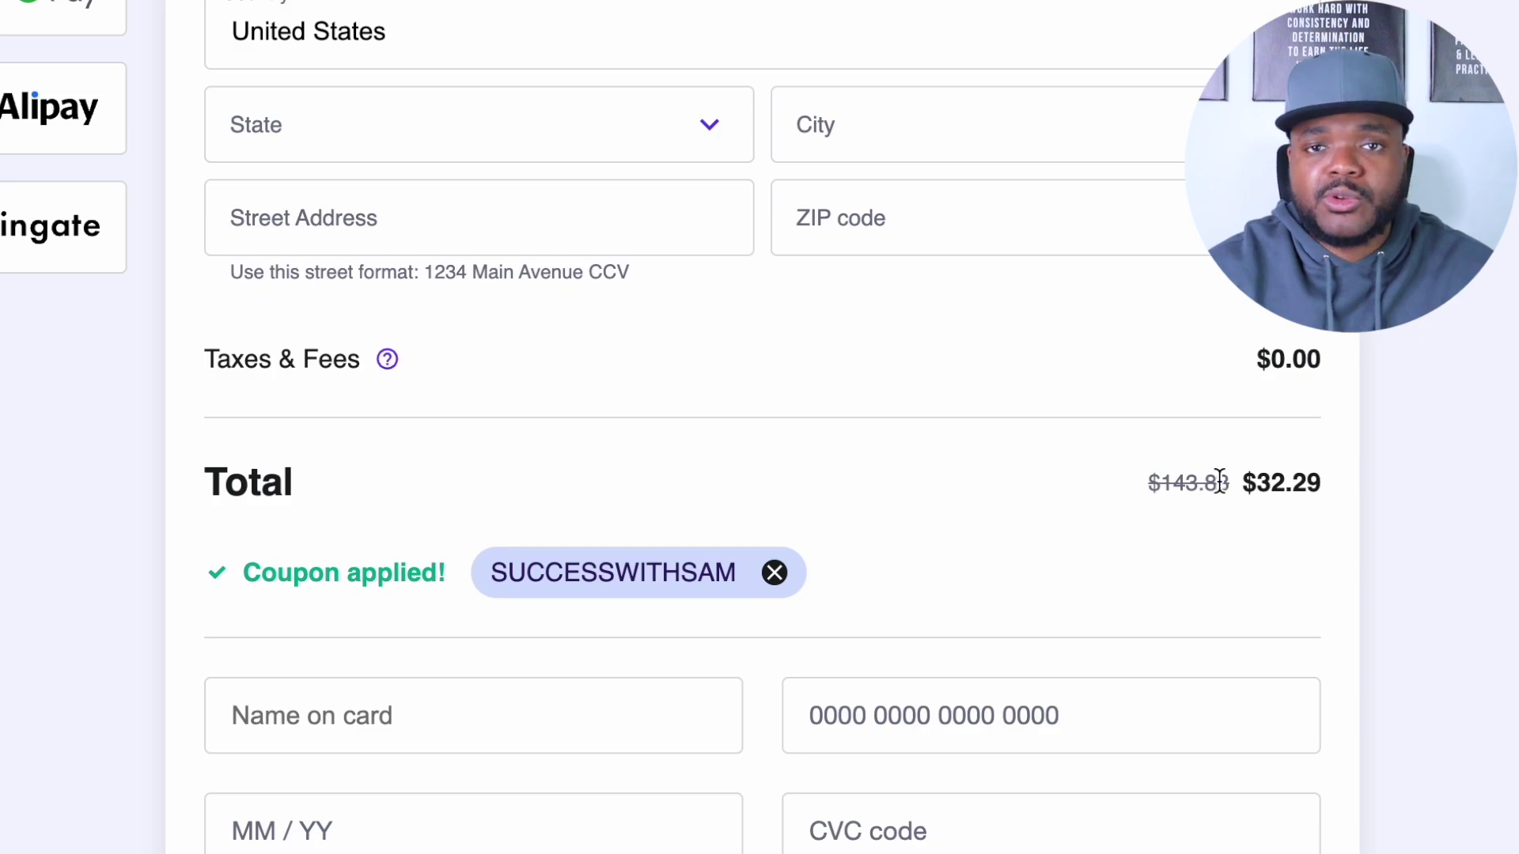
drag(1230, 482, 1160, 485)
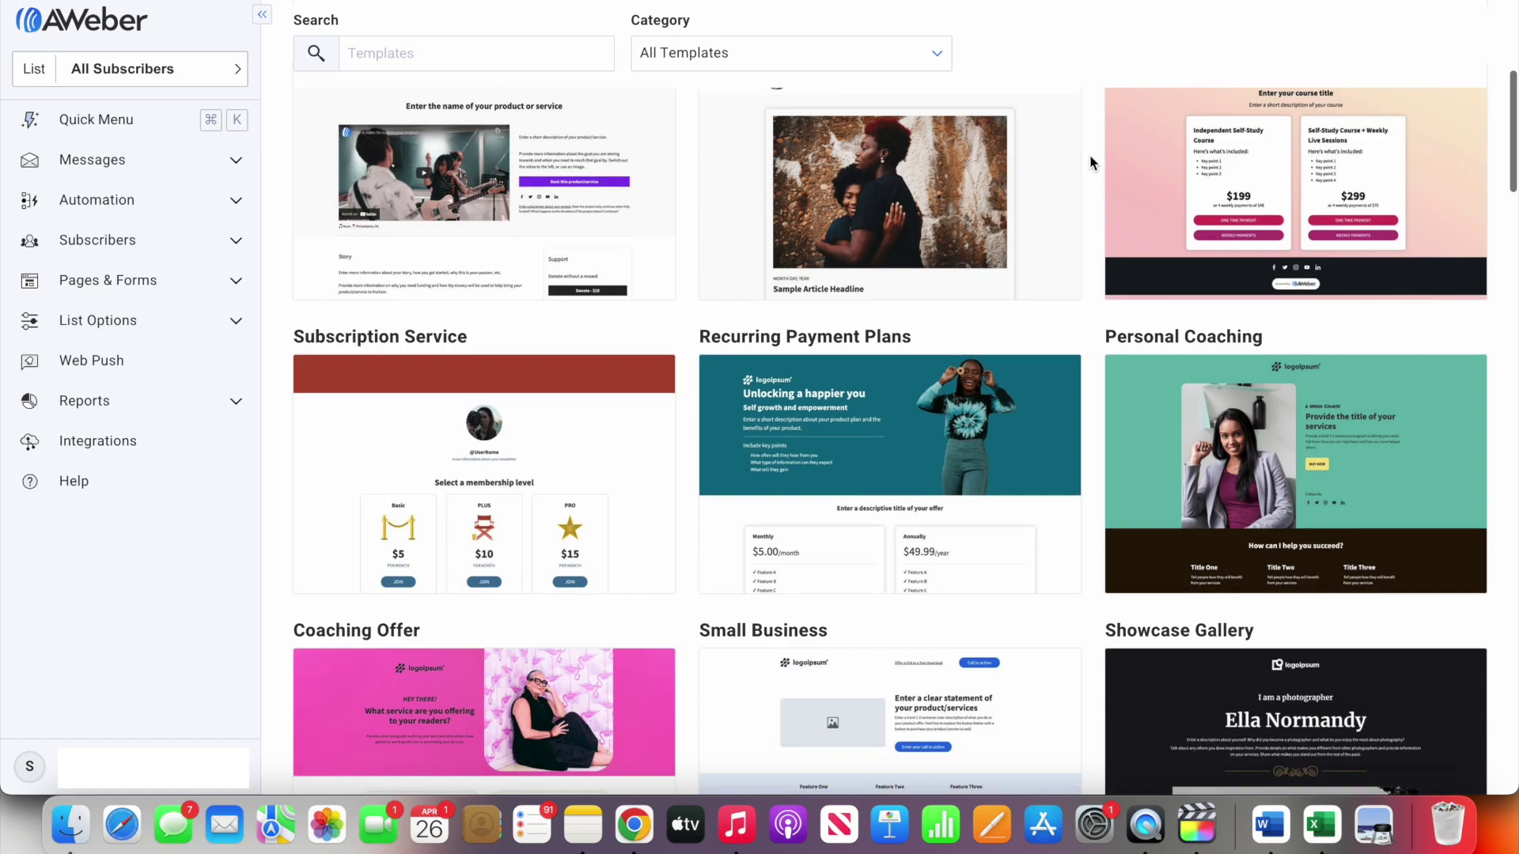
scroll(1090, 154, down, 1)
scroll(1090, 154, down, 3)
scroll(1089, 155, down, 3)
scroll(1090, 155, down, 1)
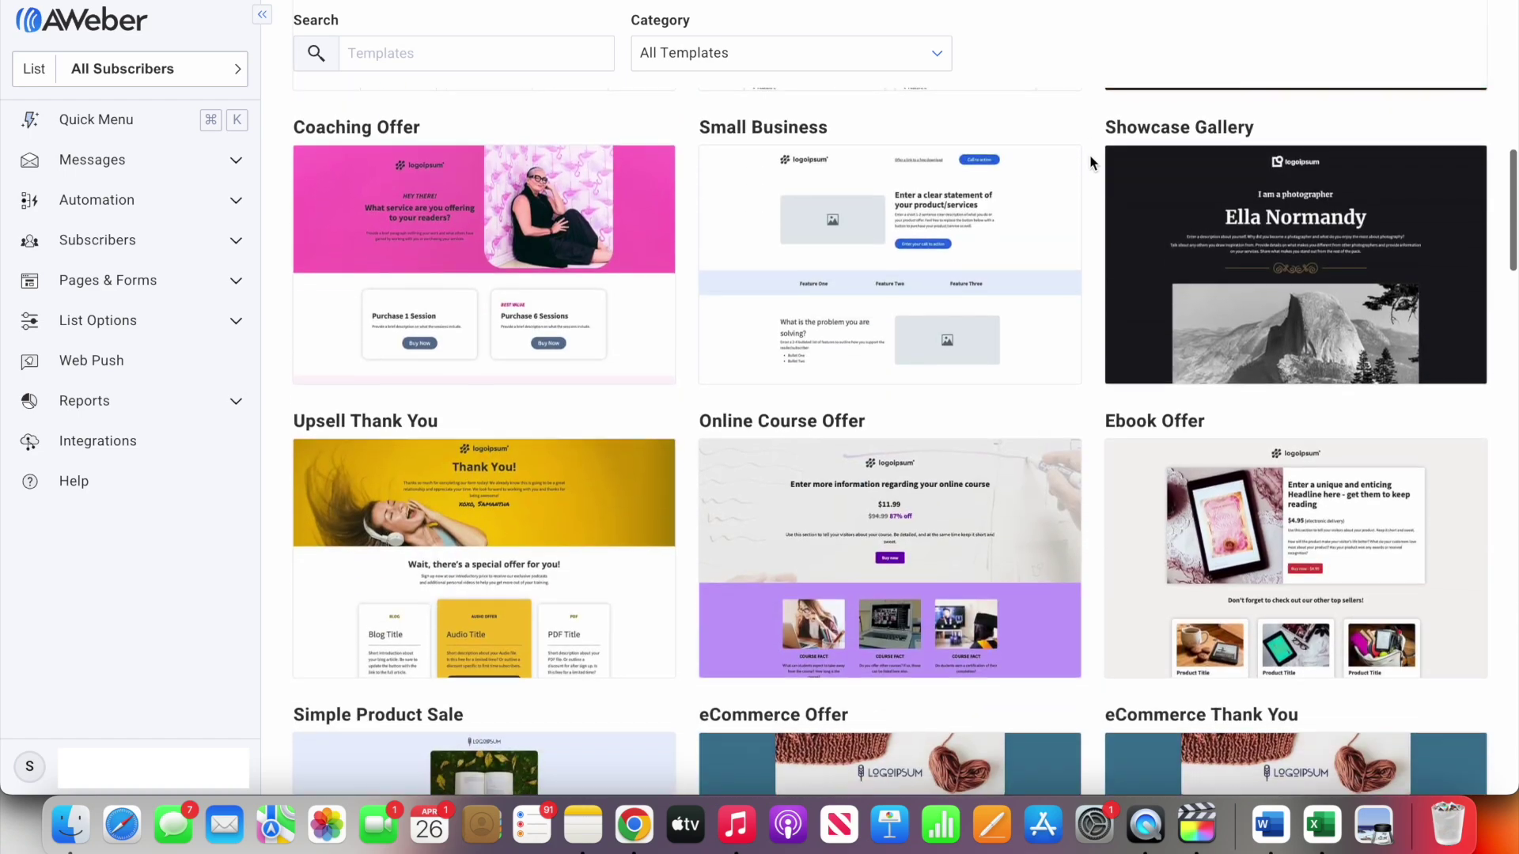
scroll(1090, 154, down, 2)
scroll(1090, 154, down, 1)
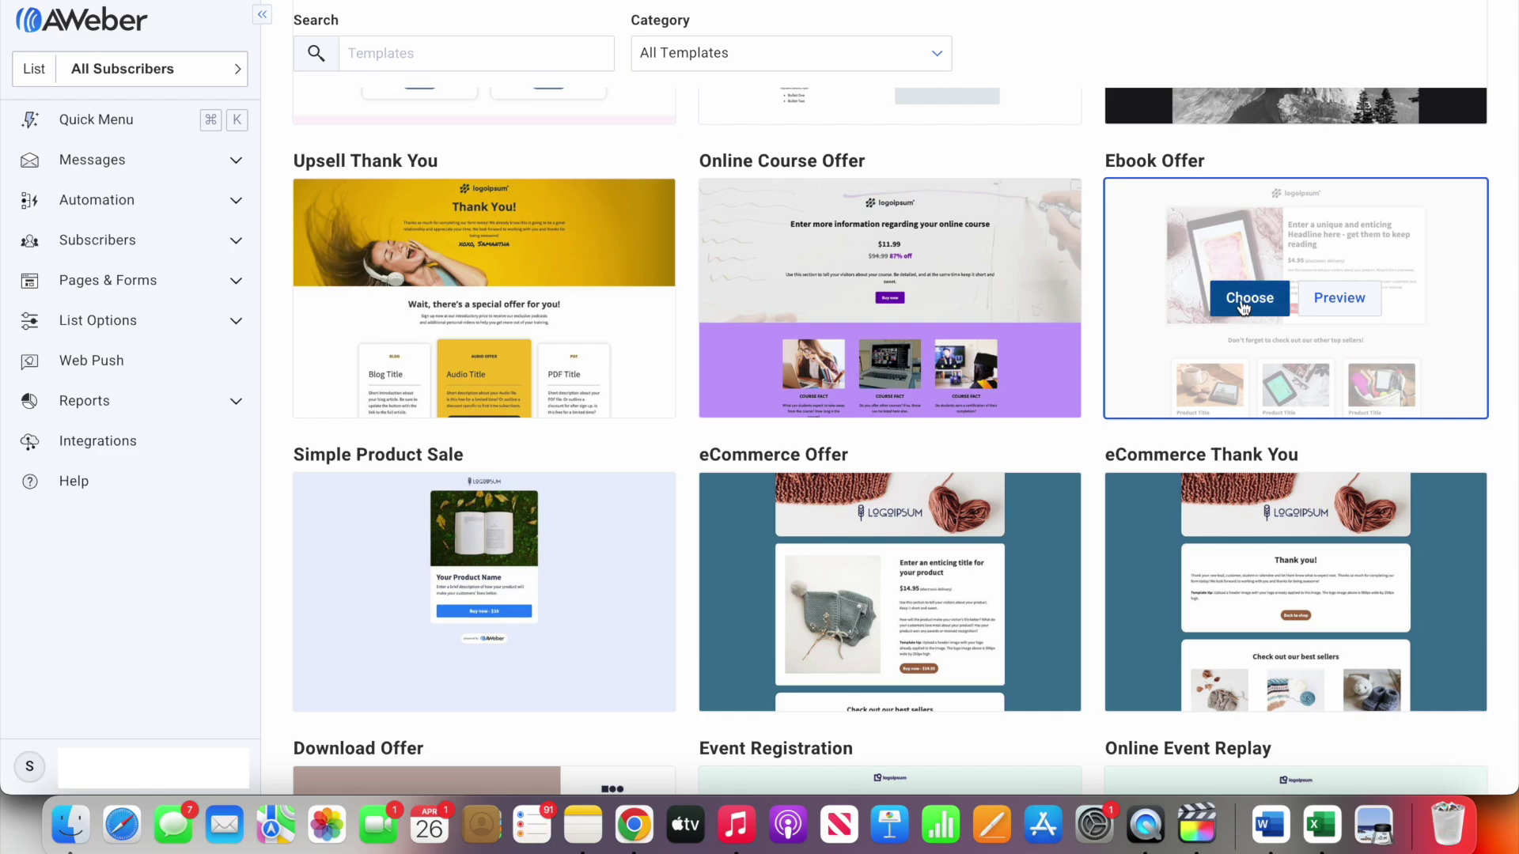
Choose the Ebook Offer template from AWeber's landing page gallery
click(1249, 298)
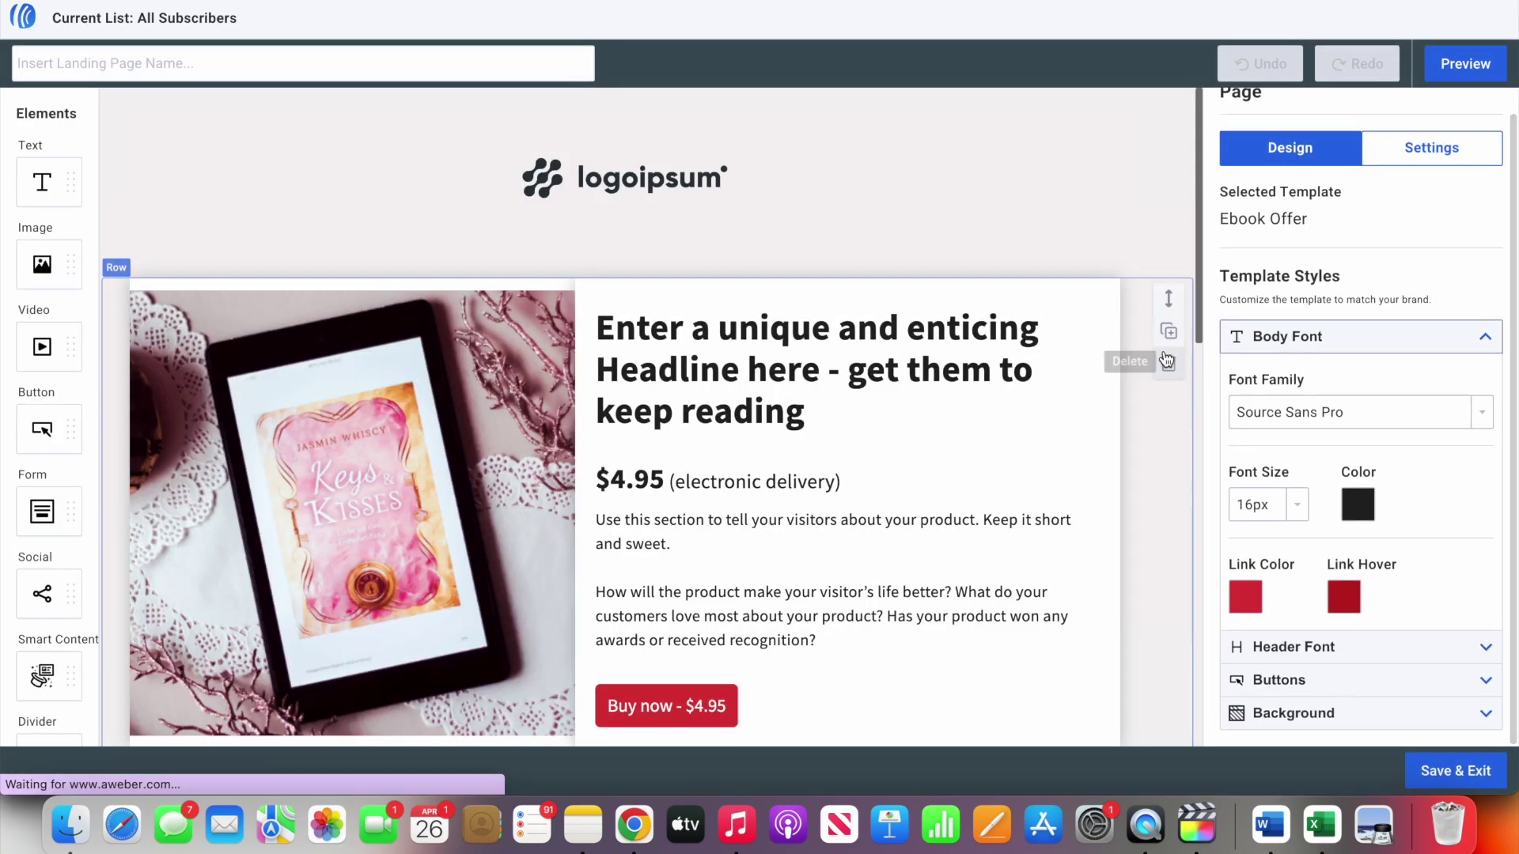
scroll(831, 475, down, 3)
Delete the logo row at the top of the Ebook Offer page
click(854, 404)
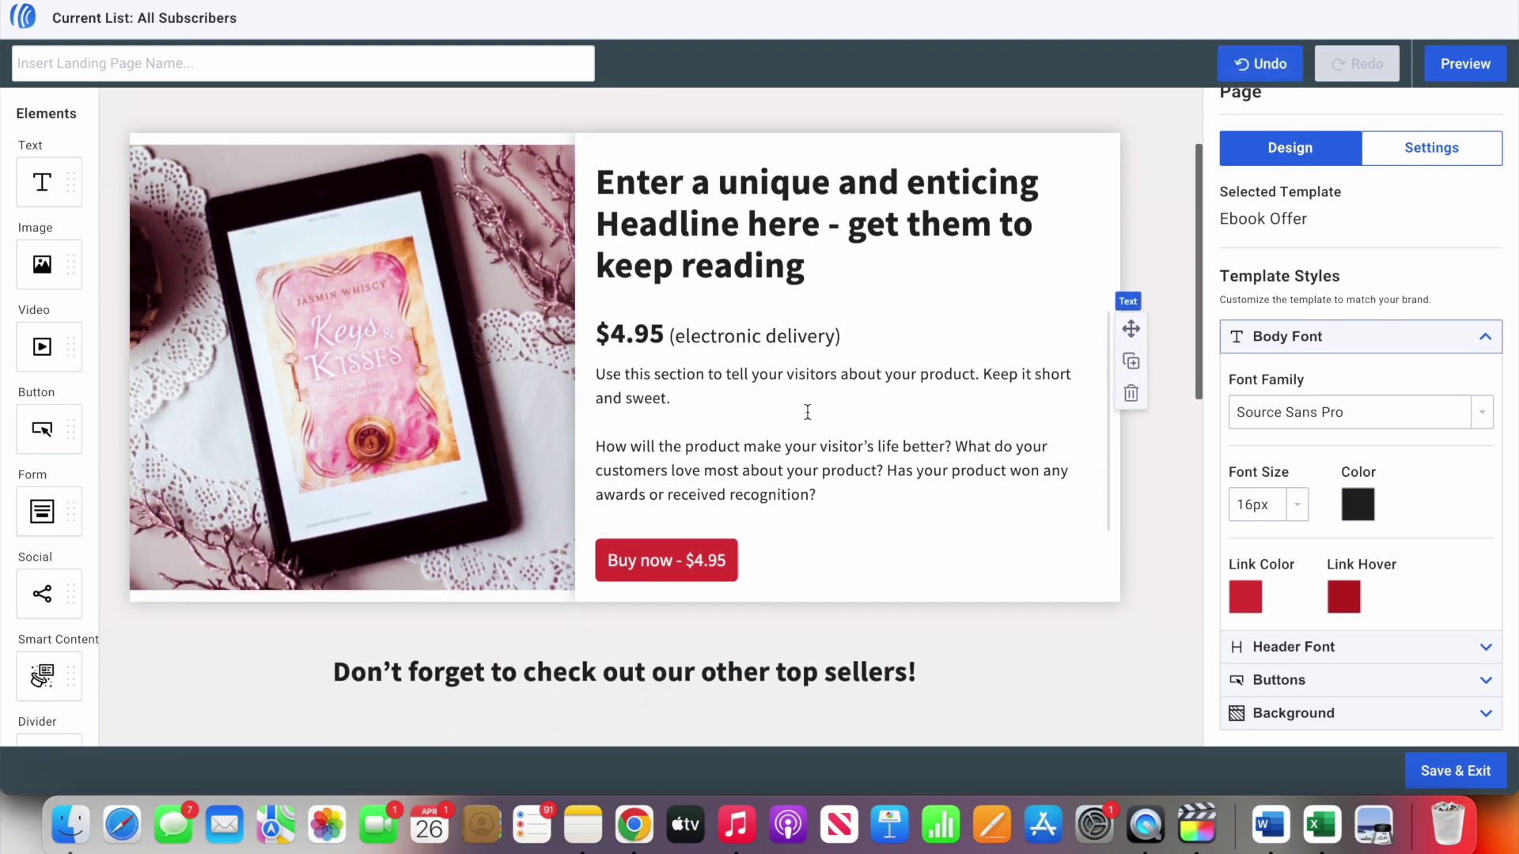
scroll(808, 412, down, 10)
scroll(808, 412, down, 5)
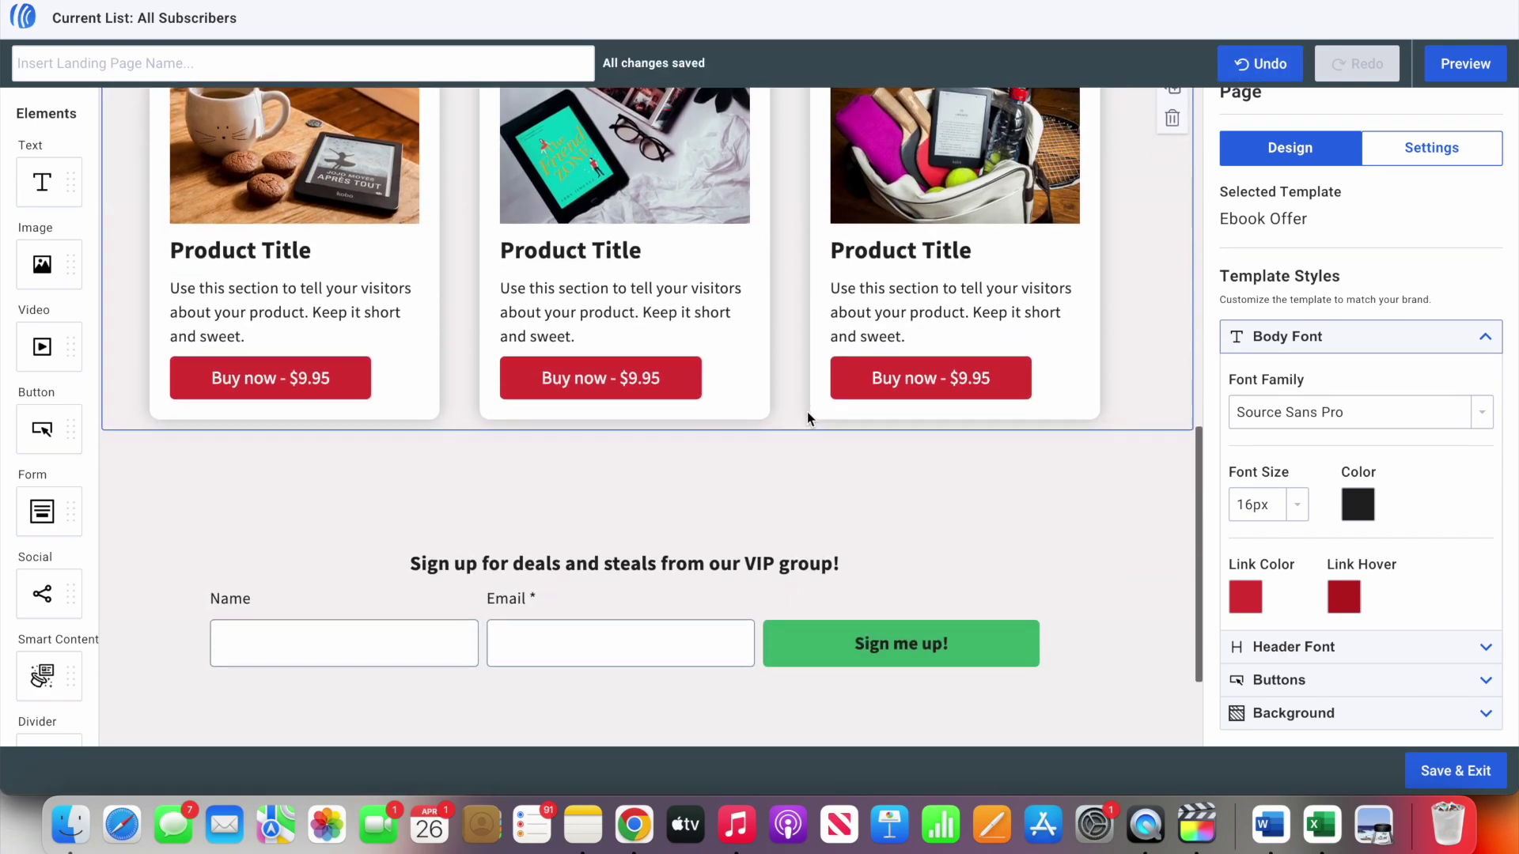
scroll(807, 413, down, 2)
scroll(807, 412, up, 15)
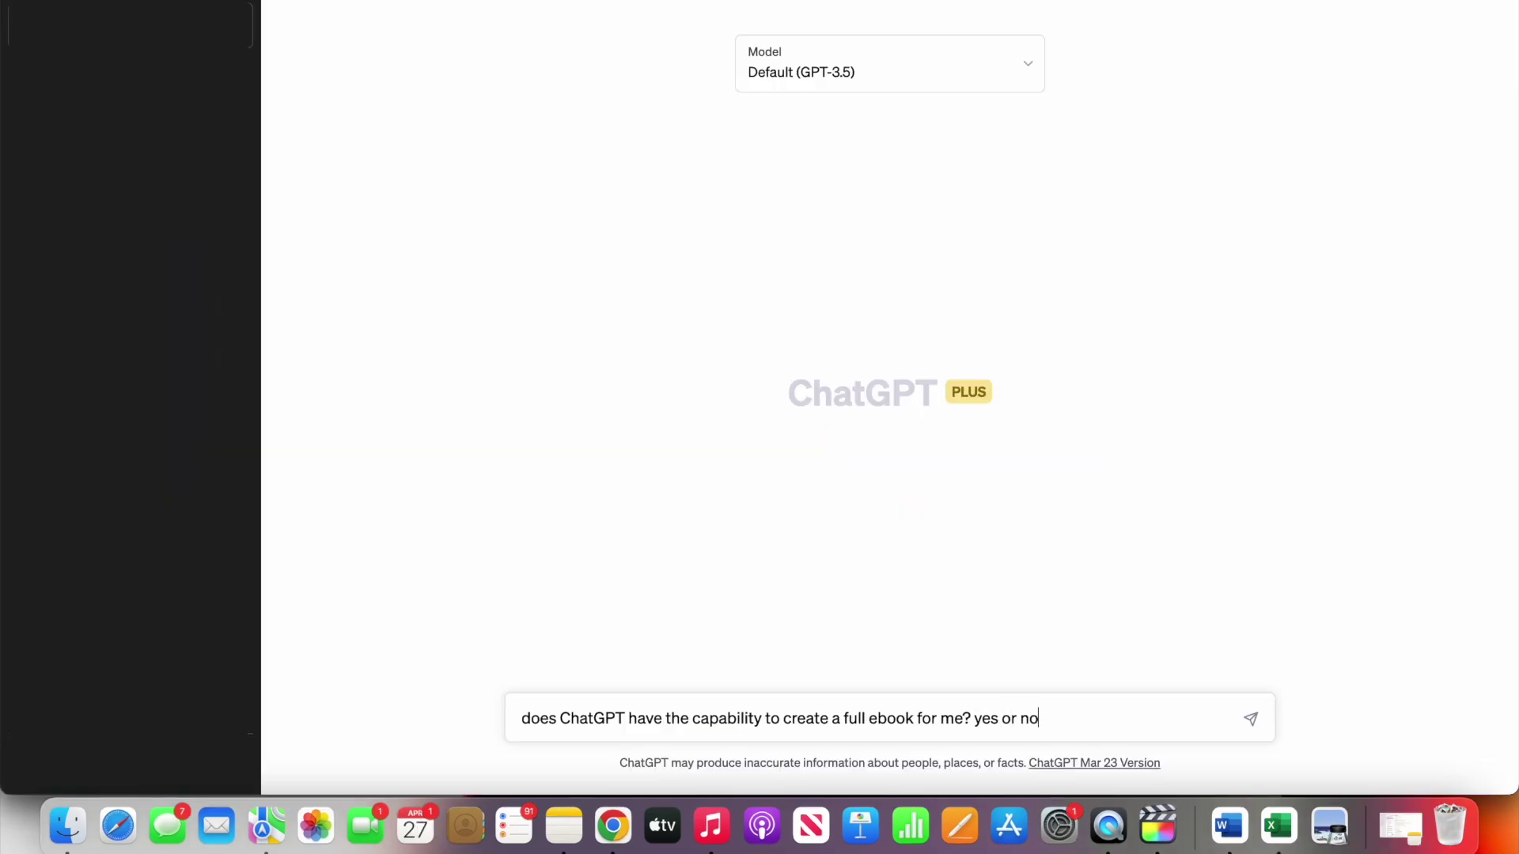
Send ChatGPT the full-ebook question, then the short UK investing email request
key(Return)
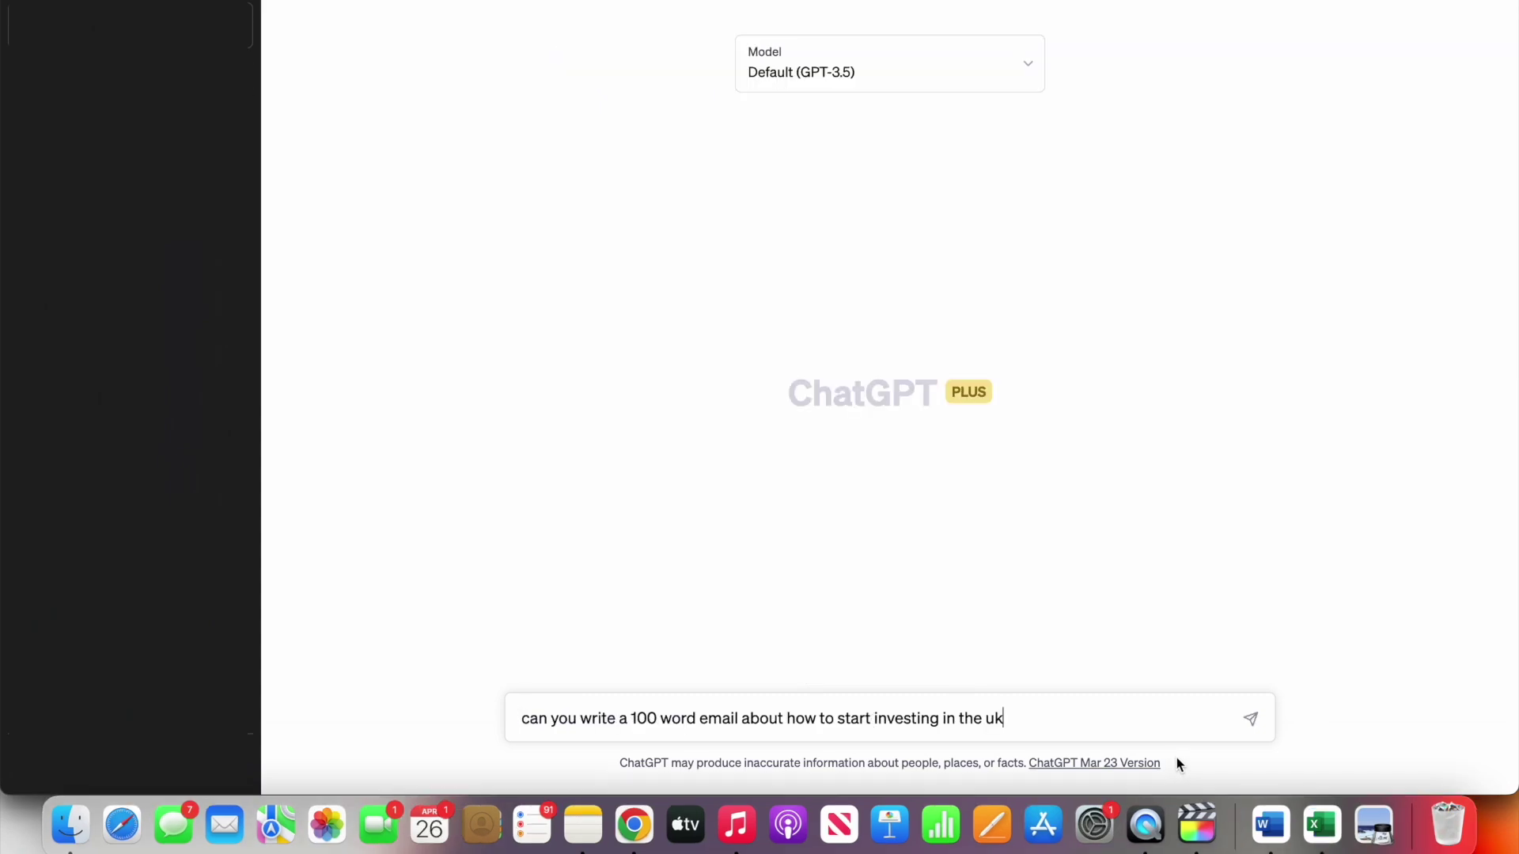
click(1245, 721)
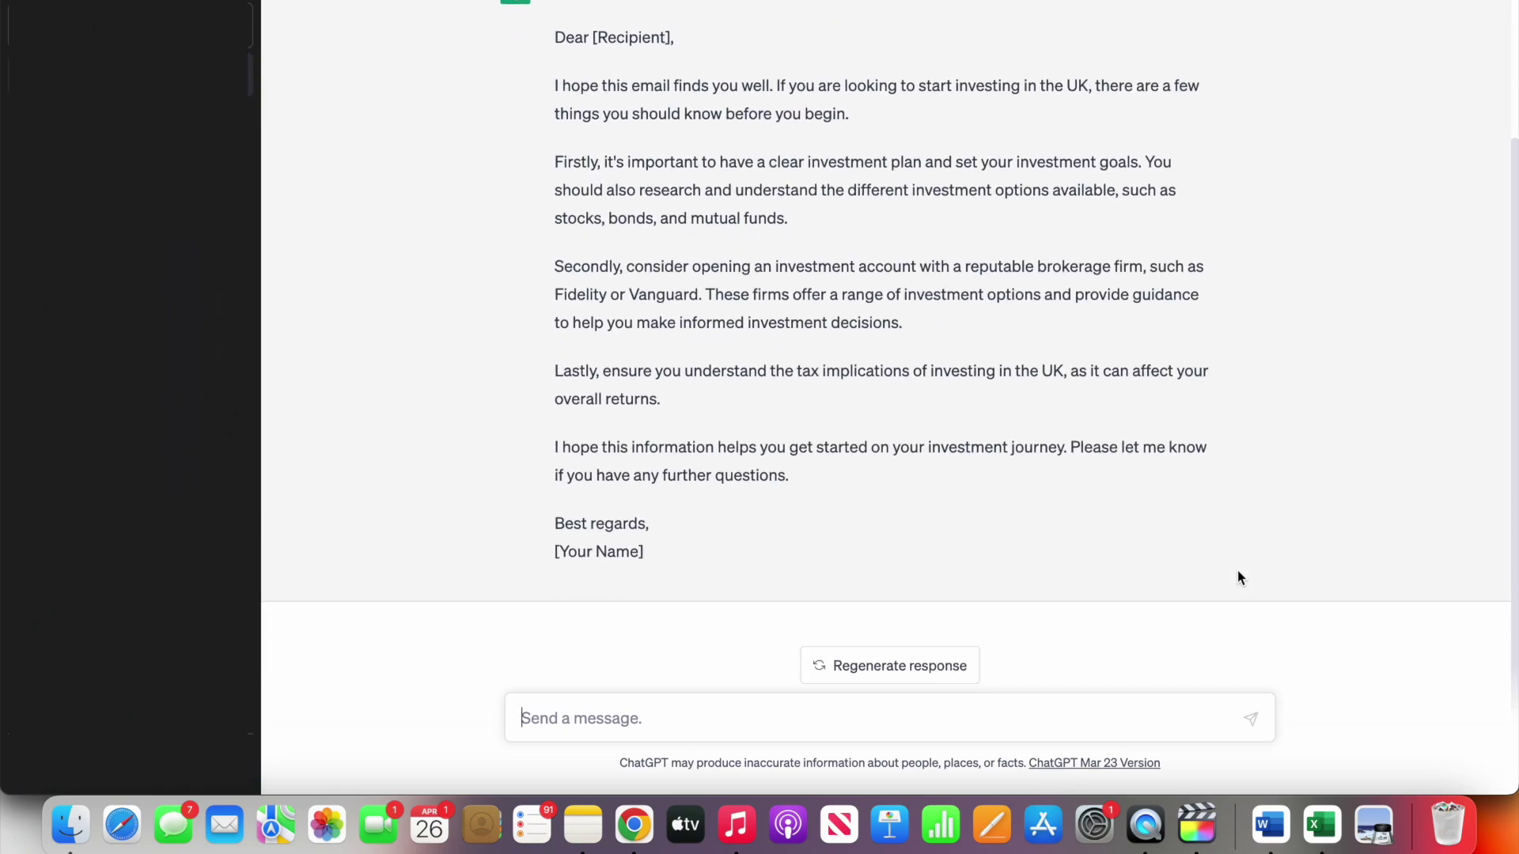
scroll(1238, 571, up, 3)
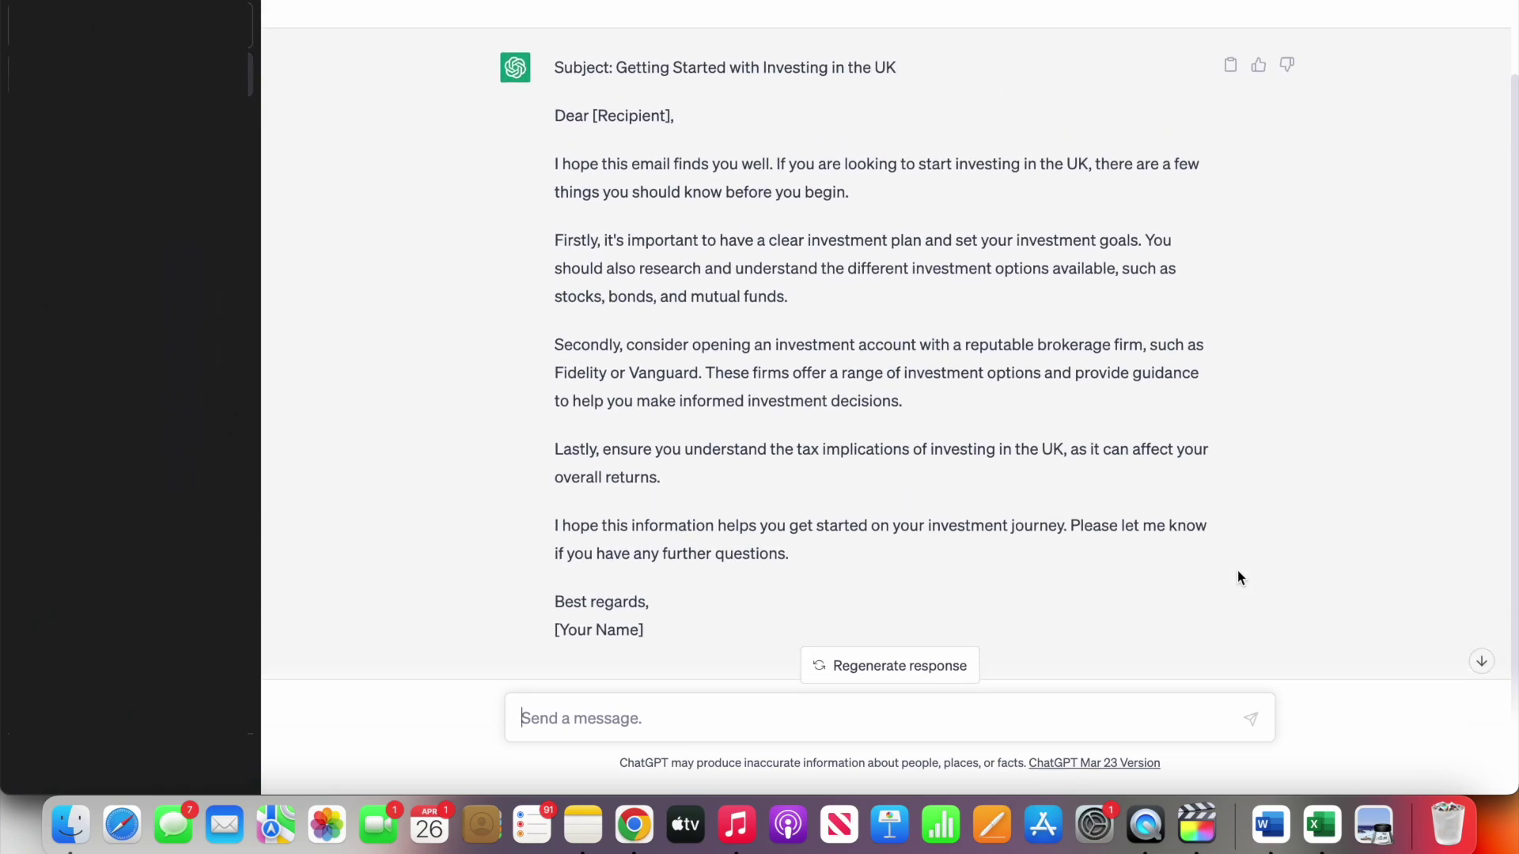
scroll(1237, 571, up, 3)
scroll(1238, 571, down, 1)
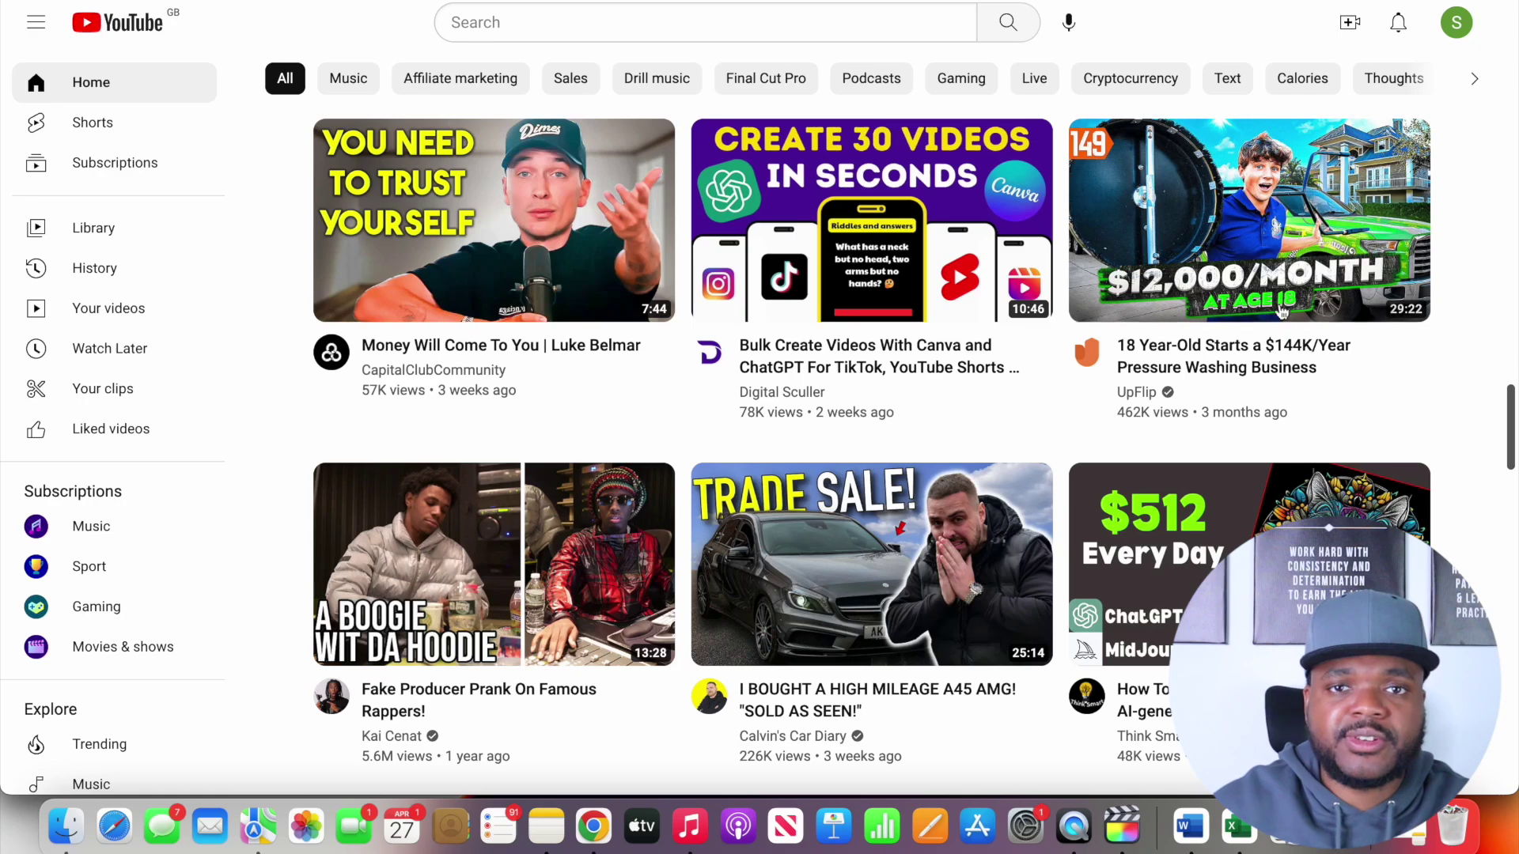
Search YouTube for 'investing' and open the Dividend Bull channel from the results
click(641, 22)
text(investing)
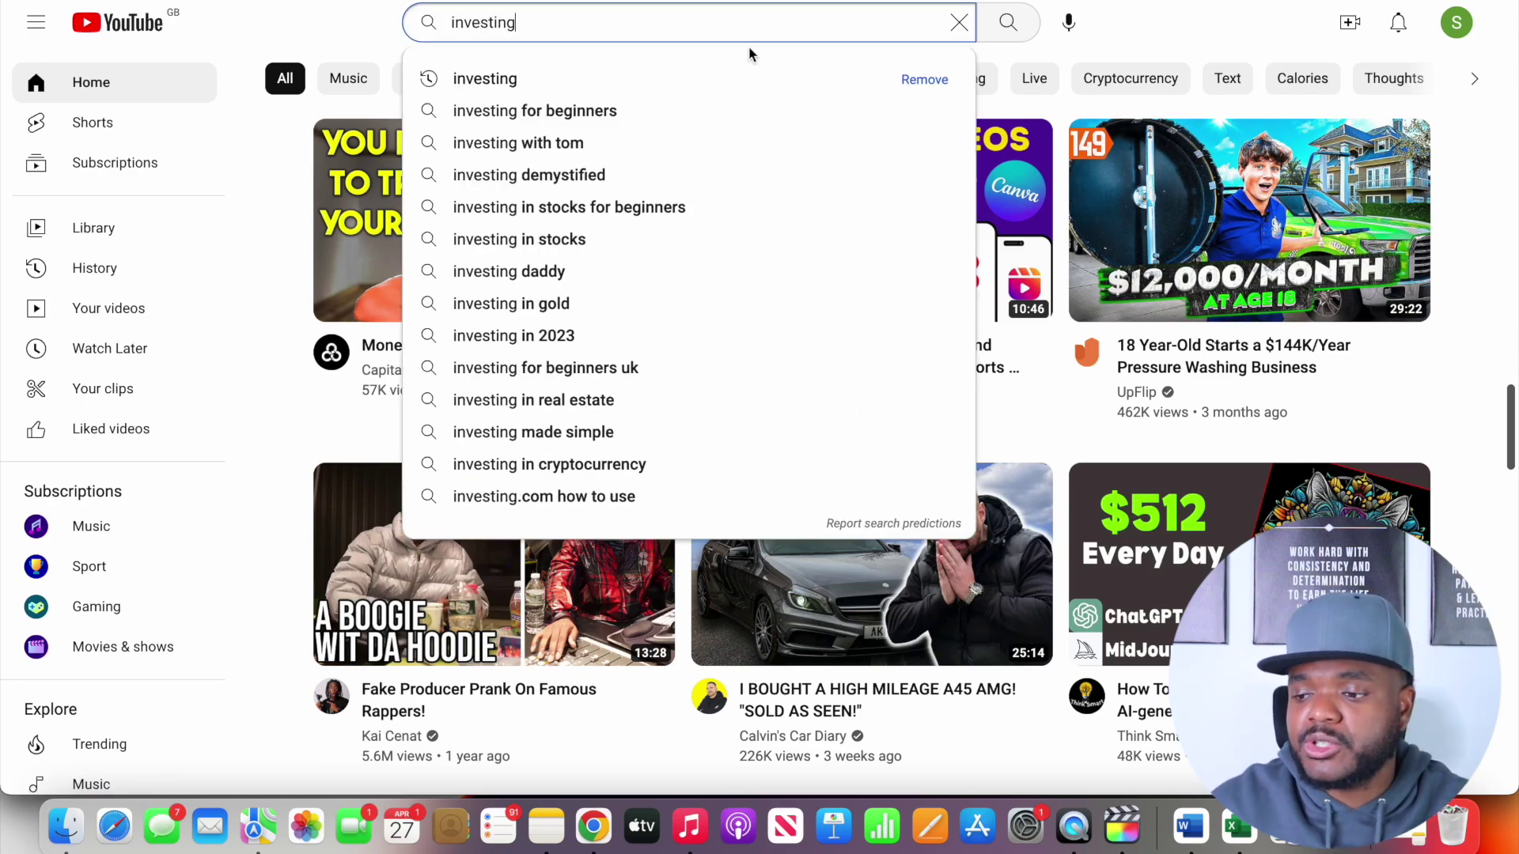
click(1009, 23)
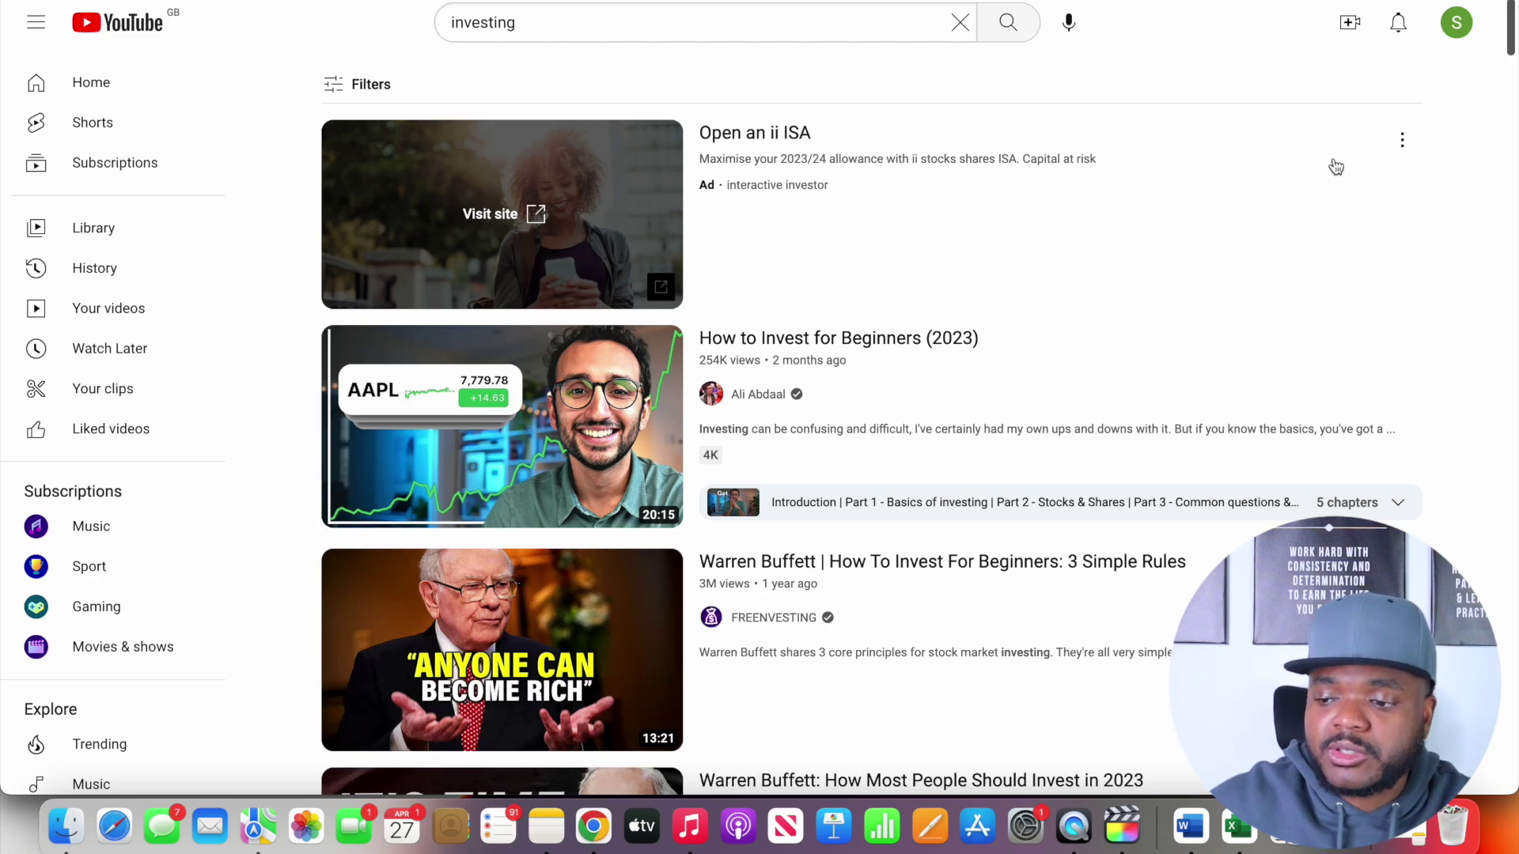
scroll(1337, 166, down, 3)
scroll(1336, 167, down, 2)
scroll(1337, 166, down, 2)
scroll(1336, 166, down, 2)
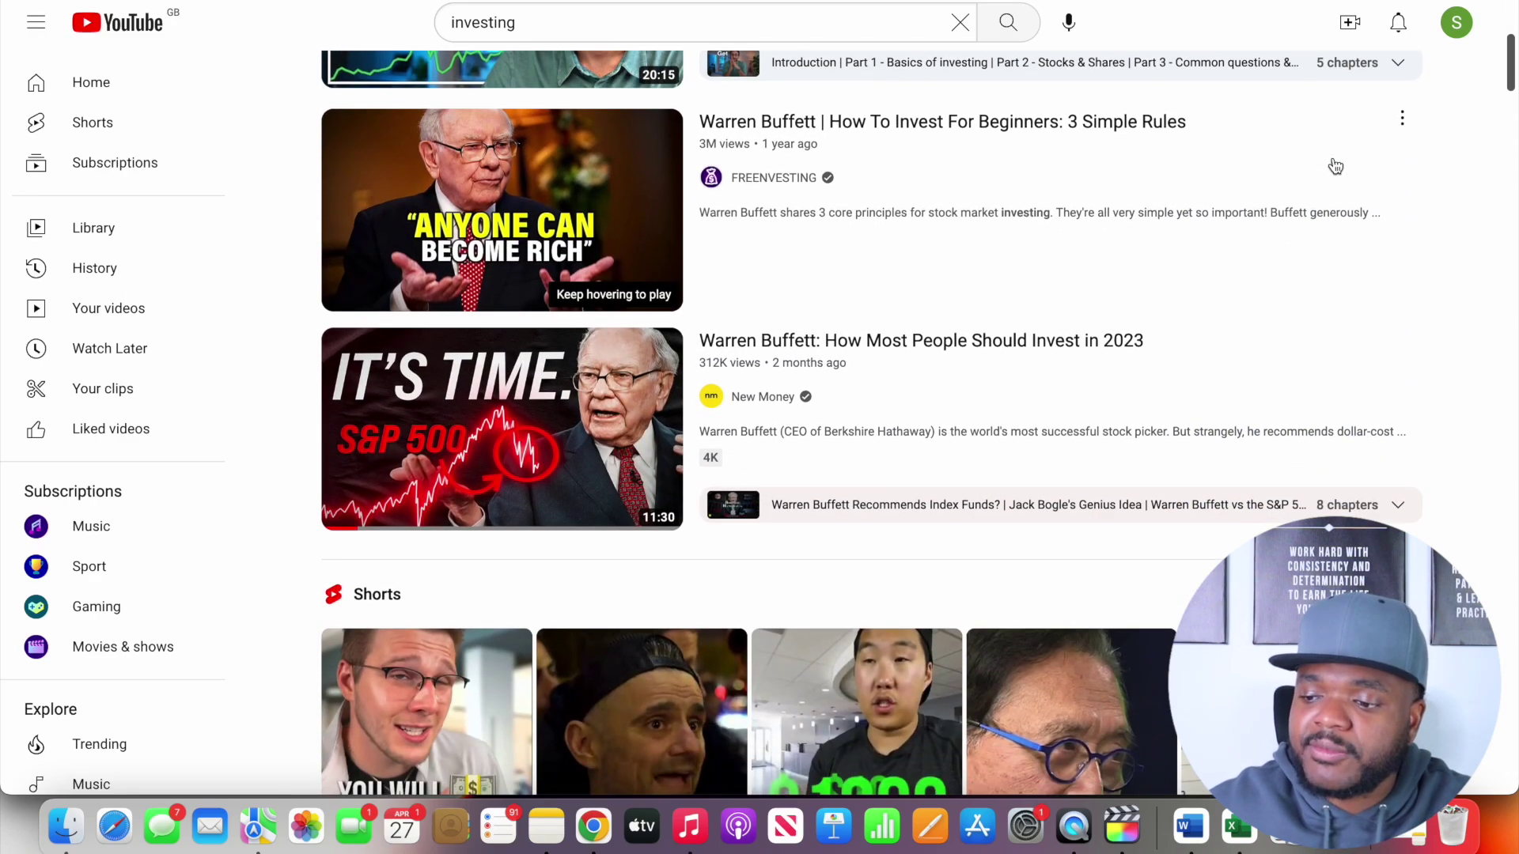
scroll(1337, 166, down, 2)
scroll(1337, 167, down, 2)
scroll(1336, 166, down, 2)
scroll(1337, 167, down, 2)
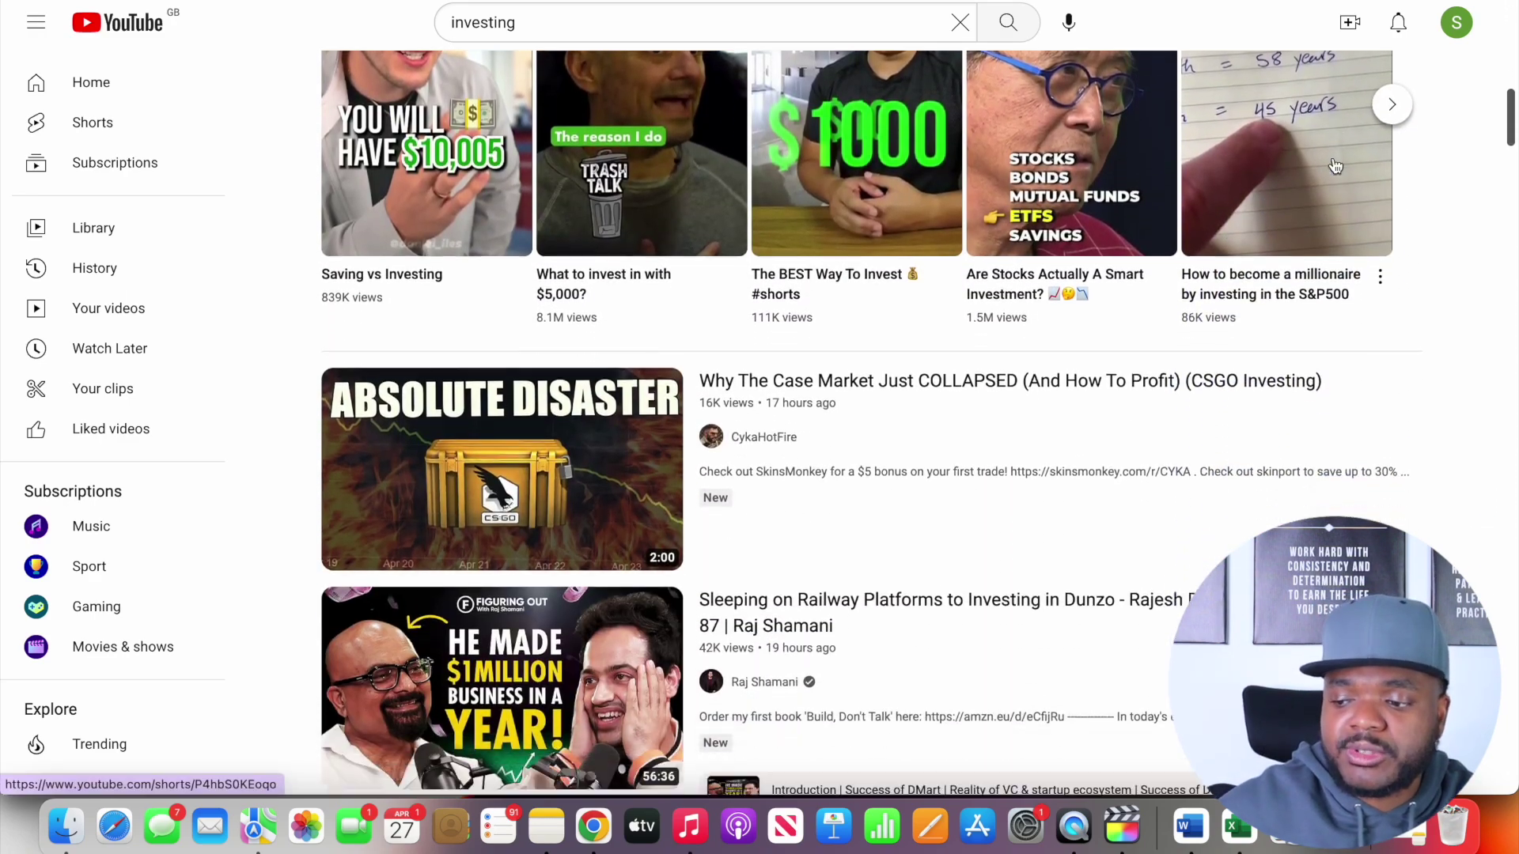
scroll(1336, 166, down, 3)
scroll(1337, 166, down, 2)
scroll(1337, 166, down, 2)
scroll(1336, 166, down, 2)
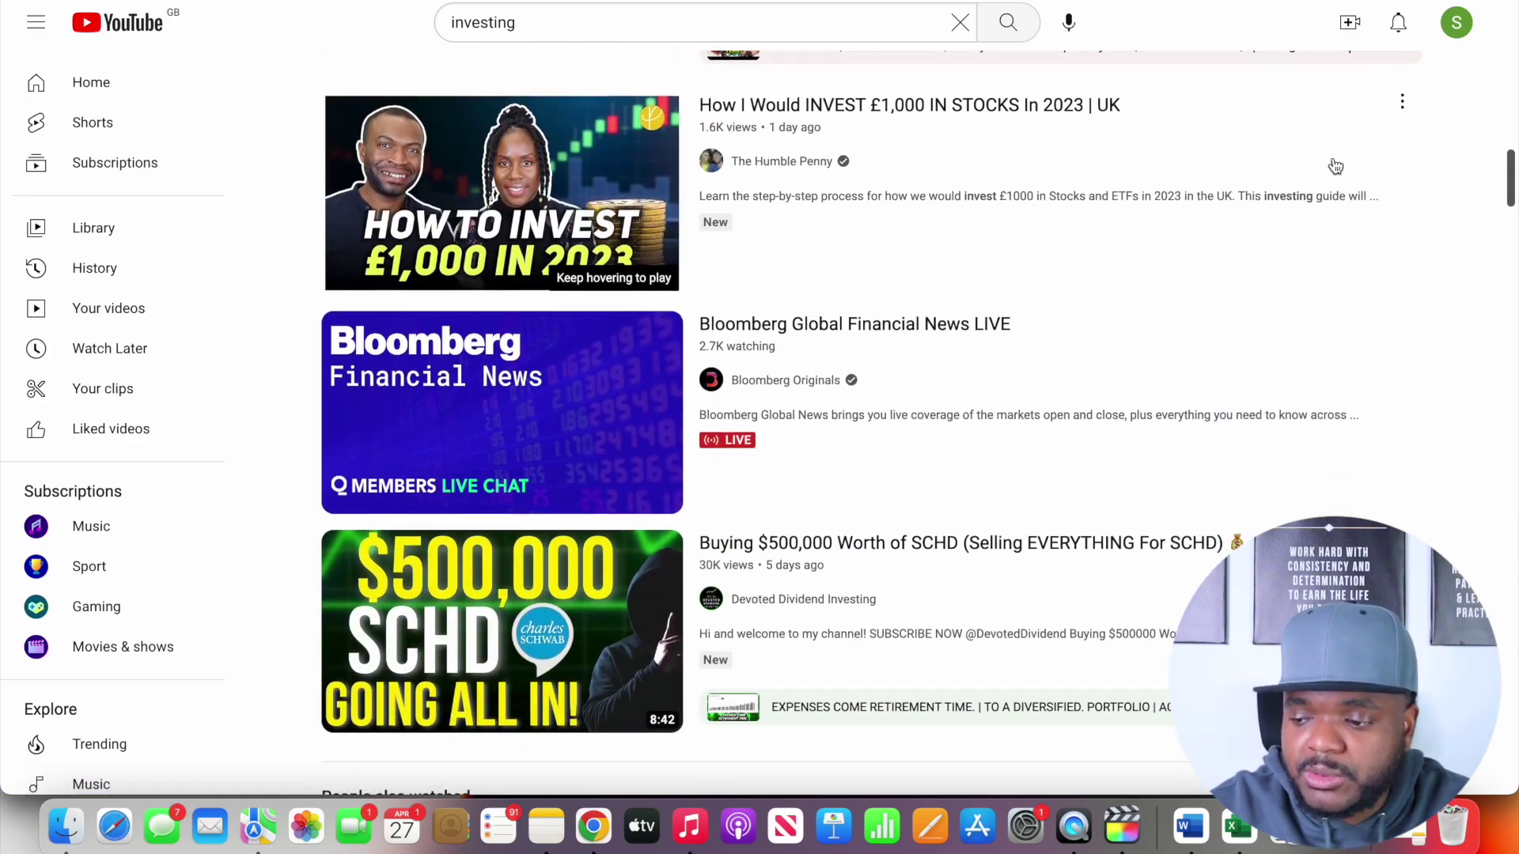
scroll(1337, 167, down, 2)
scroll(1336, 167, down, 2)
scroll(1336, 166, down, 2)
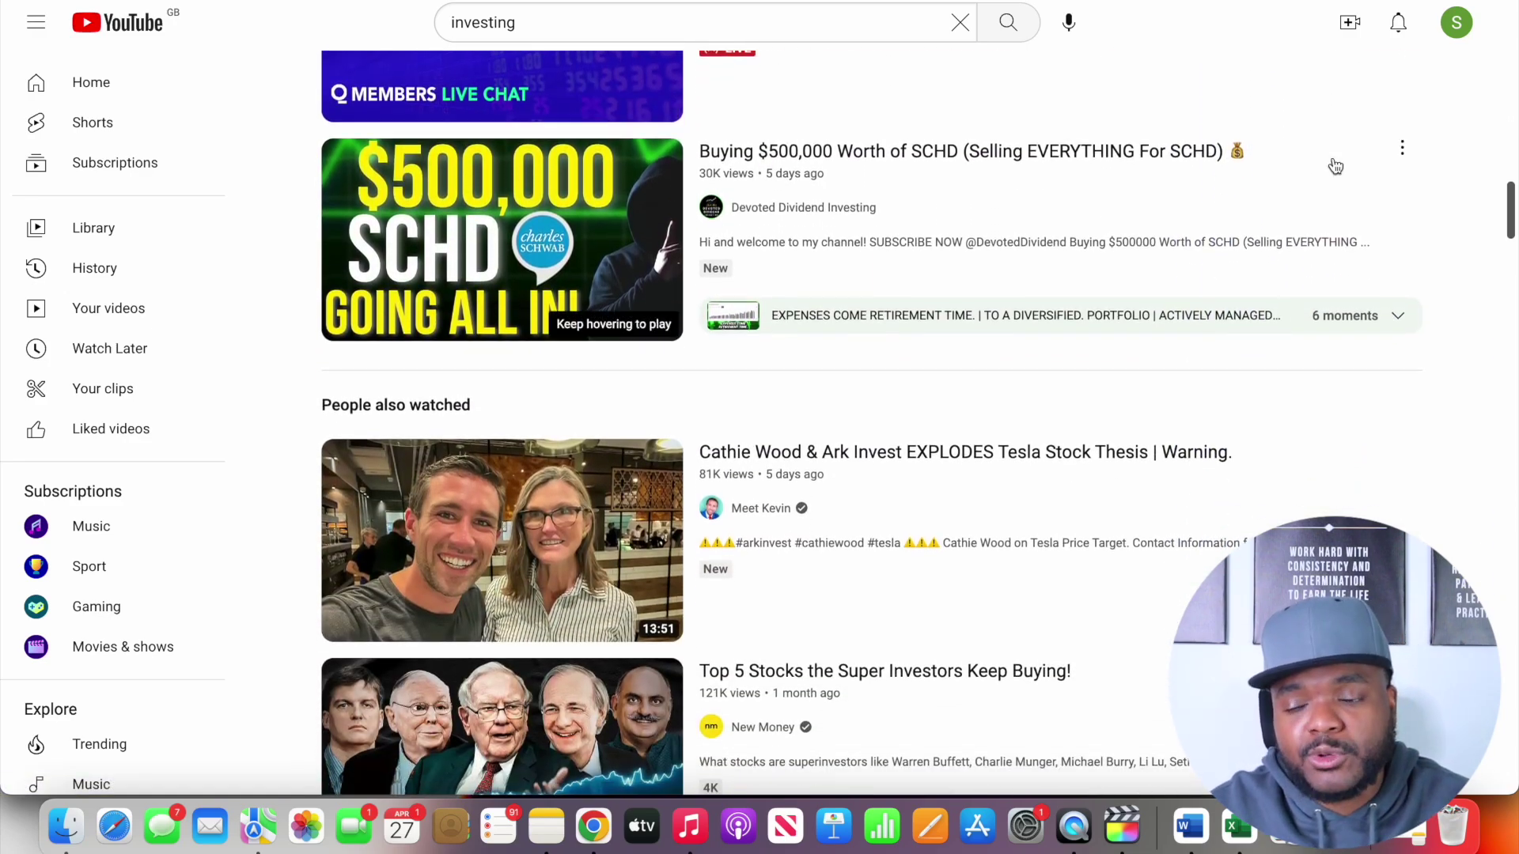
scroll(1336, 167, down, 2)
scroll(1337, 166, down, 2)
scroll(1337, 166, down, 1)
scroll(1337, 166, down, 2)
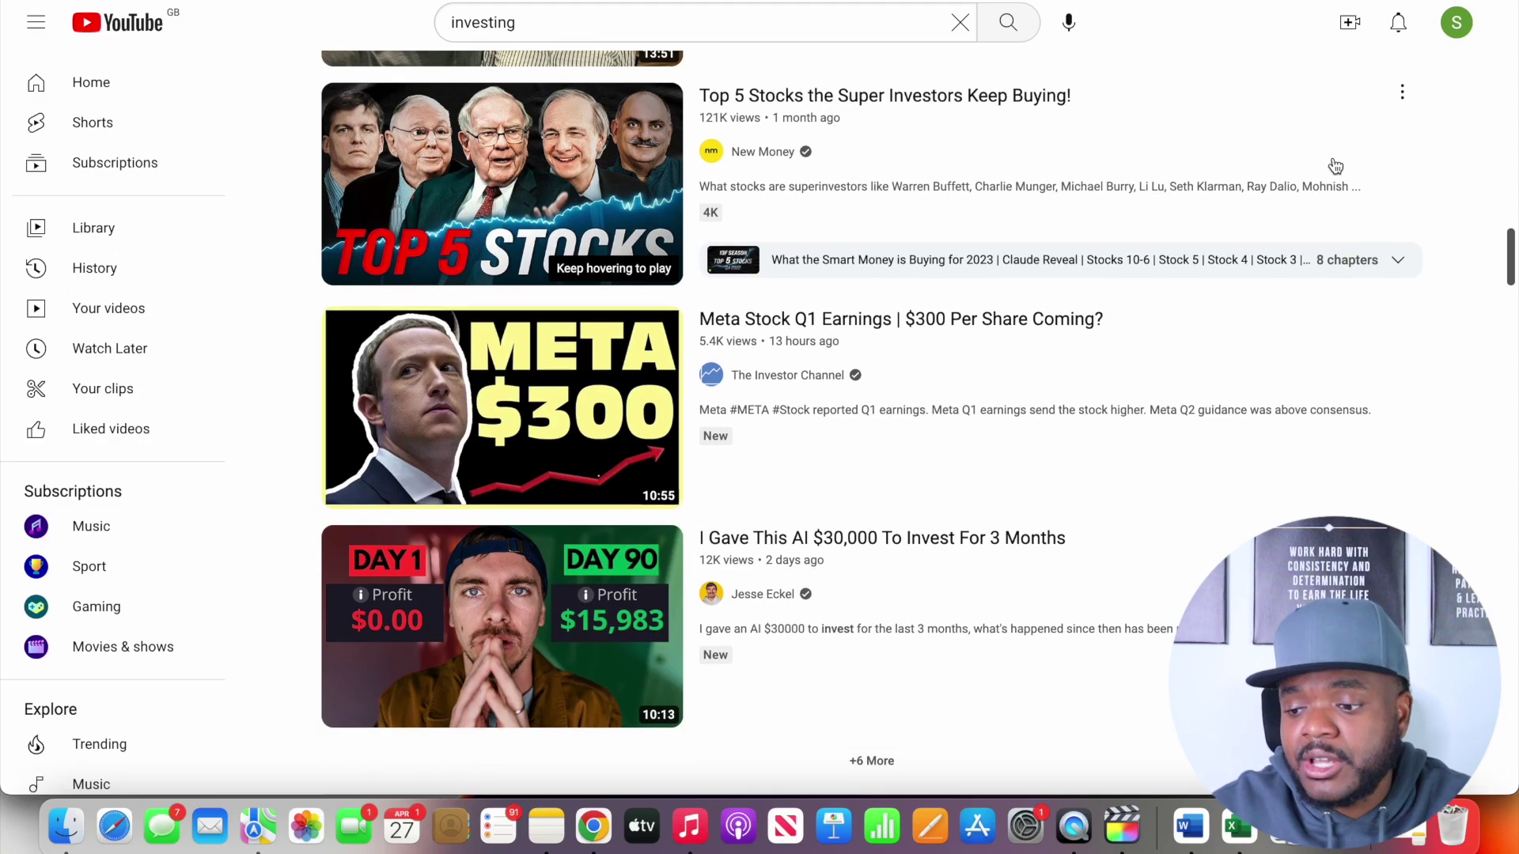
scroll(1337, 167, down, 1)
scroll(1337, 166, down, 5)
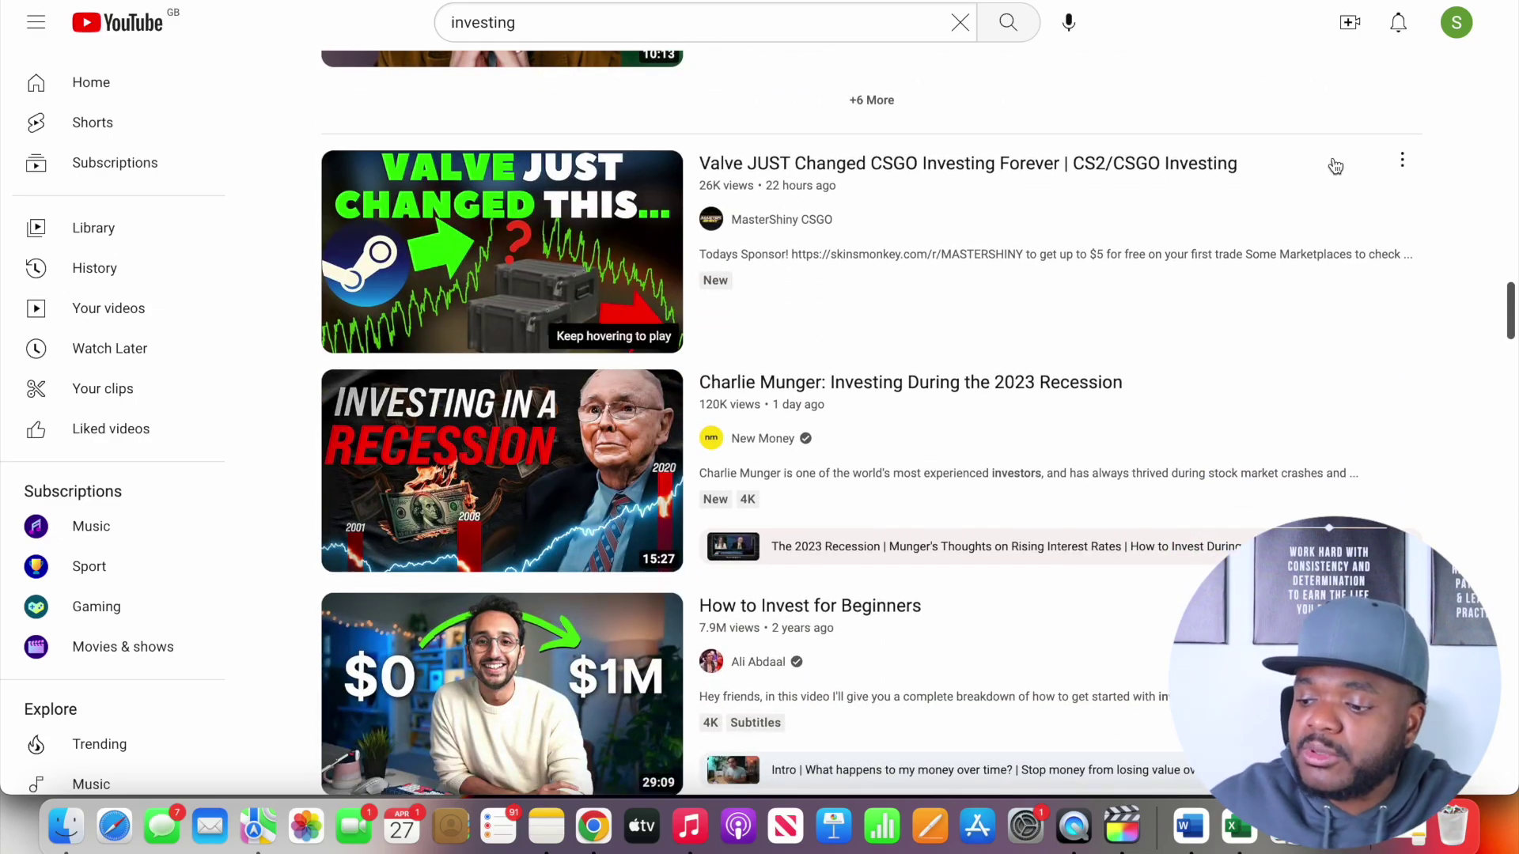
scroll(1336, 166, down, 8)
scroll(1336, 166, down, 6)
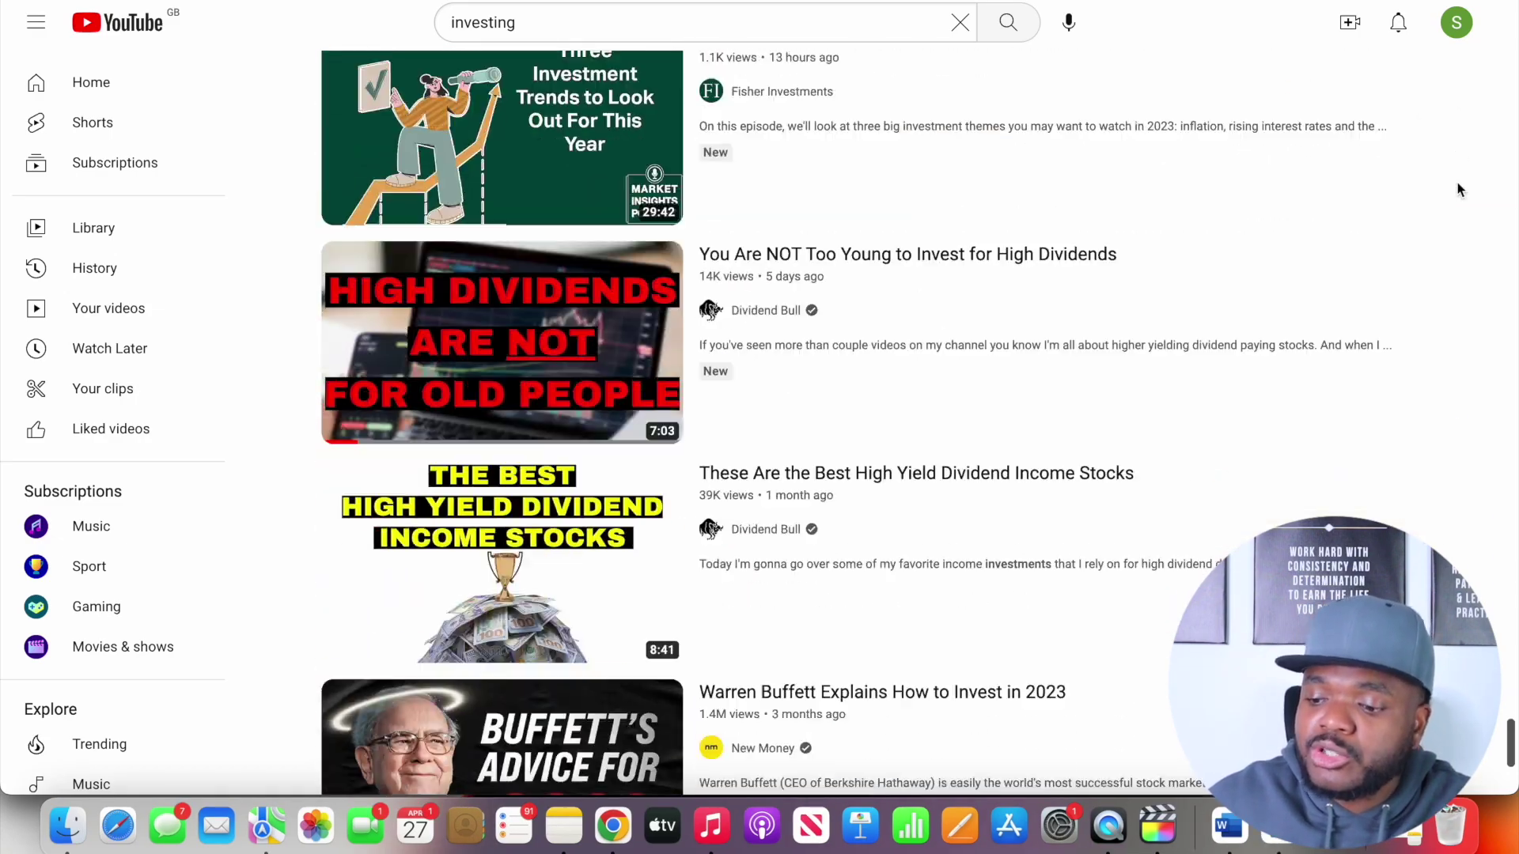
scroll(1424, 178, down, 3)
scroll(1460, 189, down, 2)
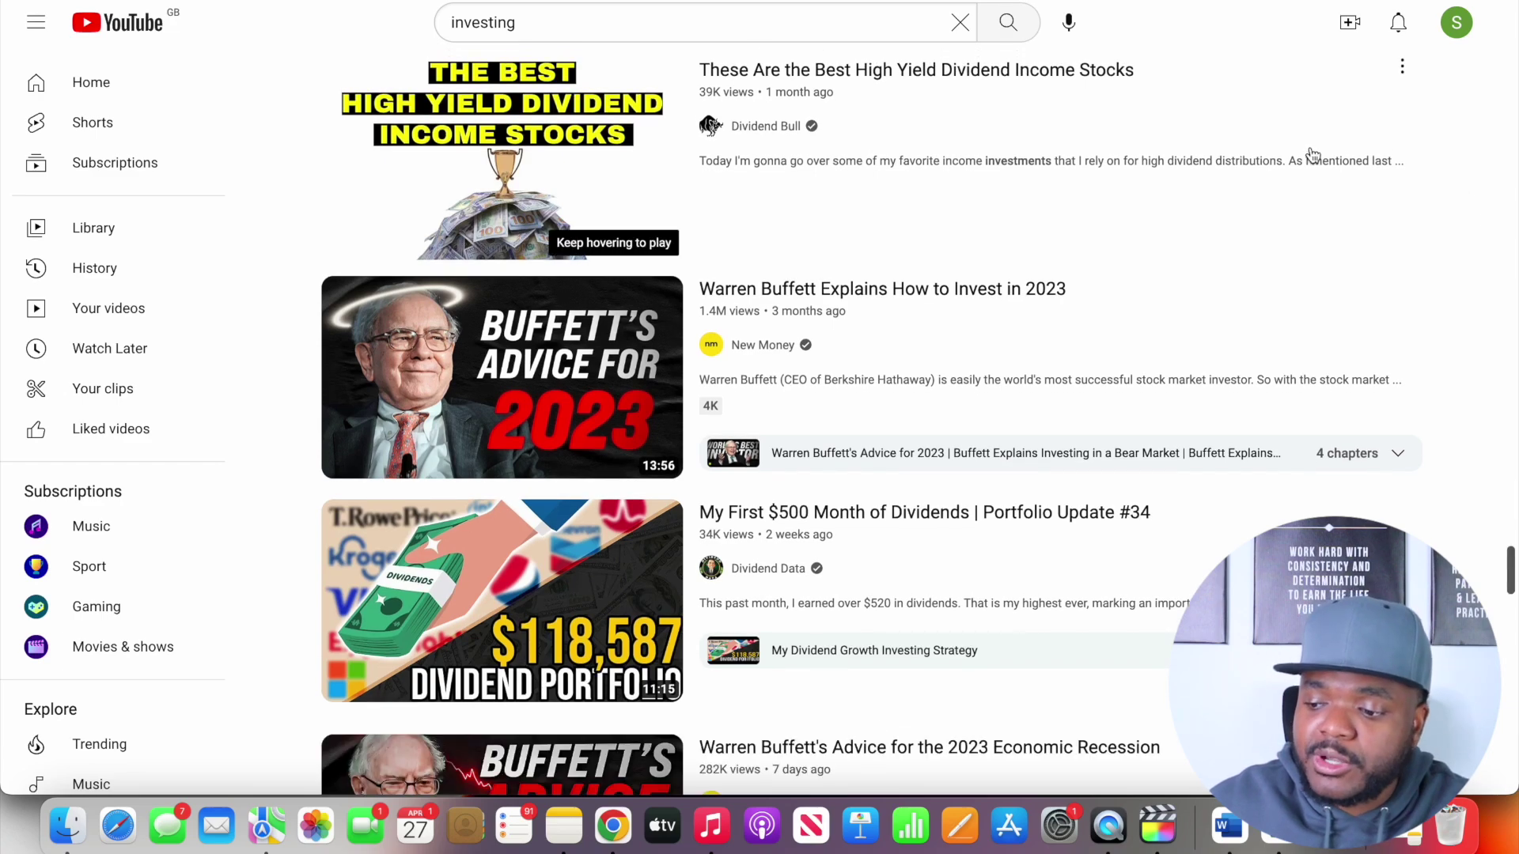
scroll(1313, 154, up, 3)
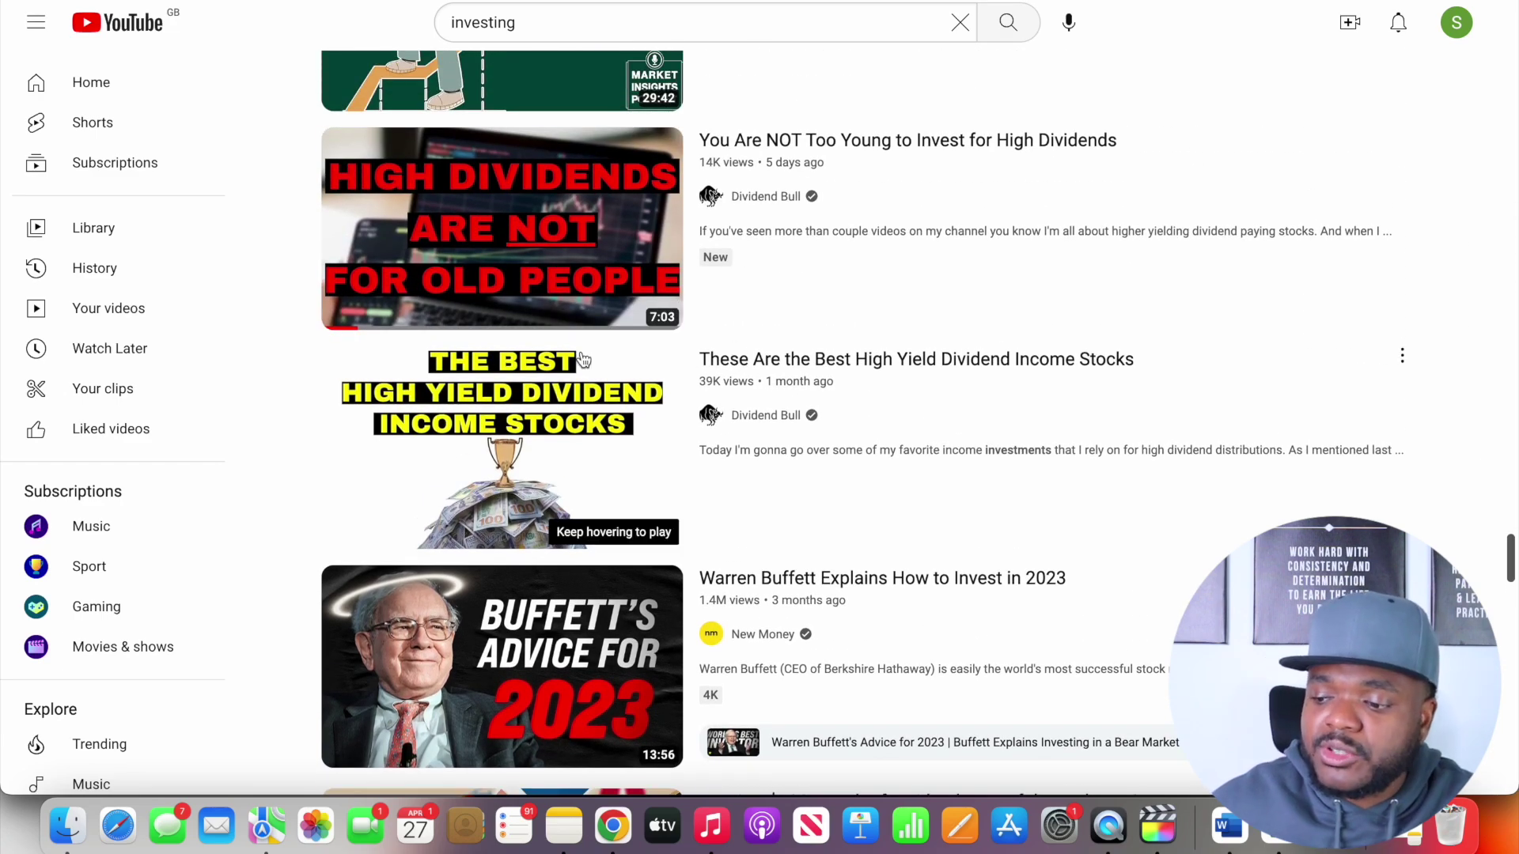
mouse_move(765, 127)
click(788, 418)
scroll(684, 408, down, 3)
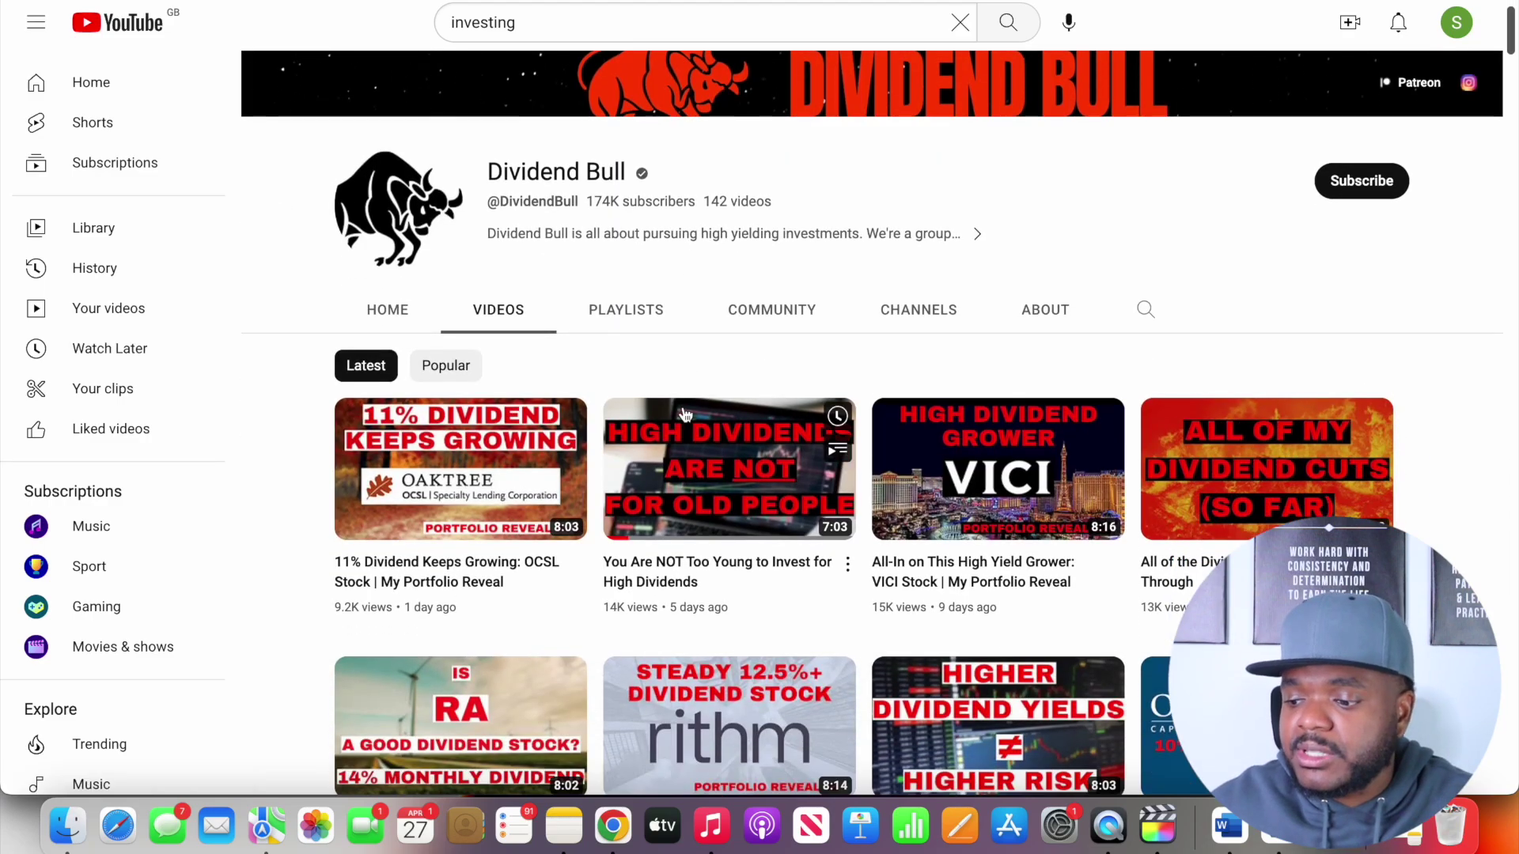
scroll(323, 476, down, 3)
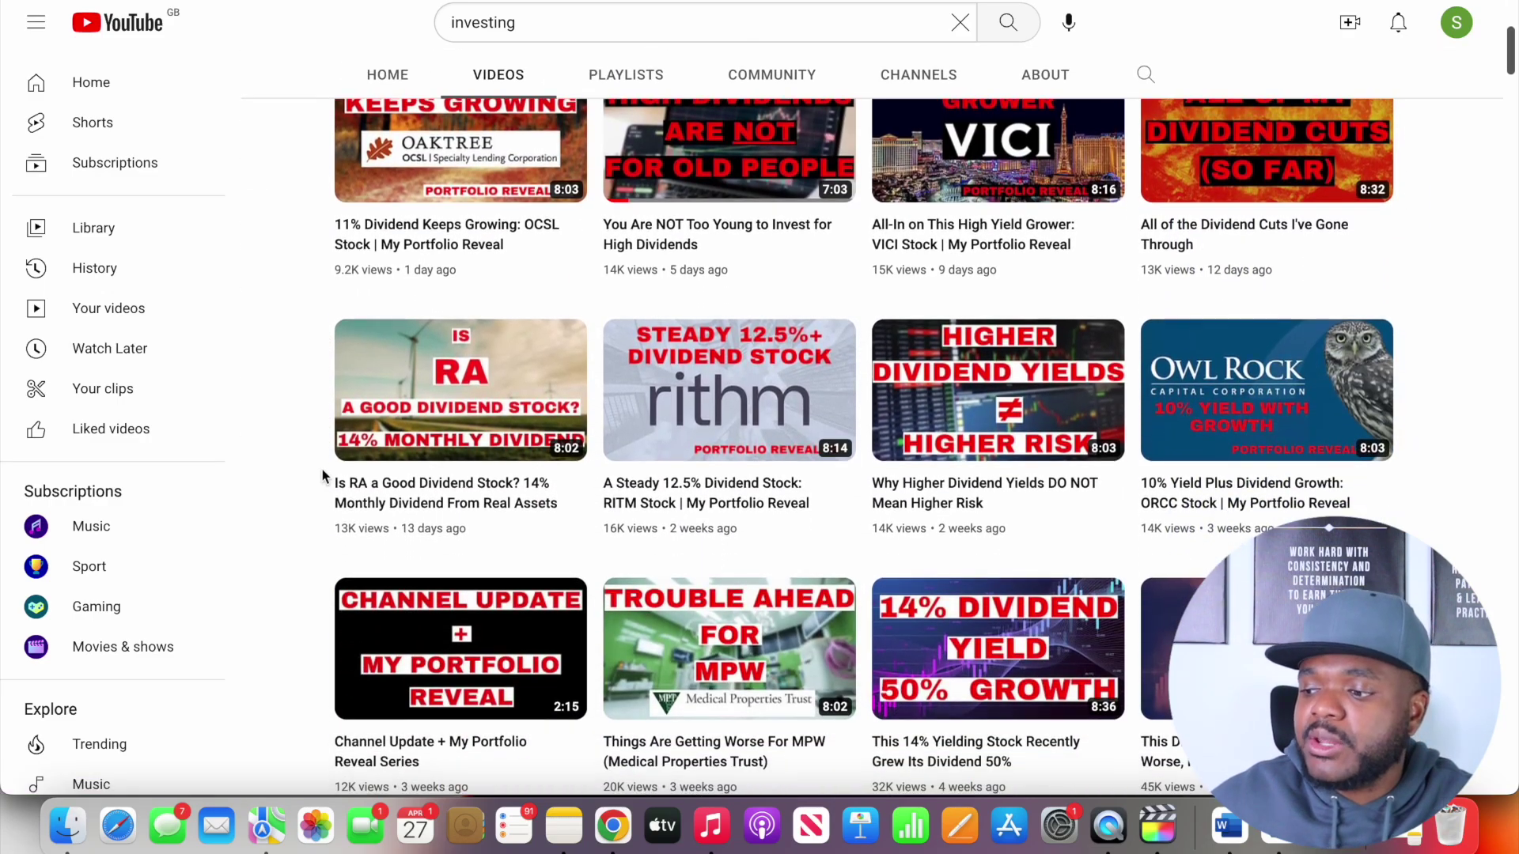
scroll(323, 476, down, 3)
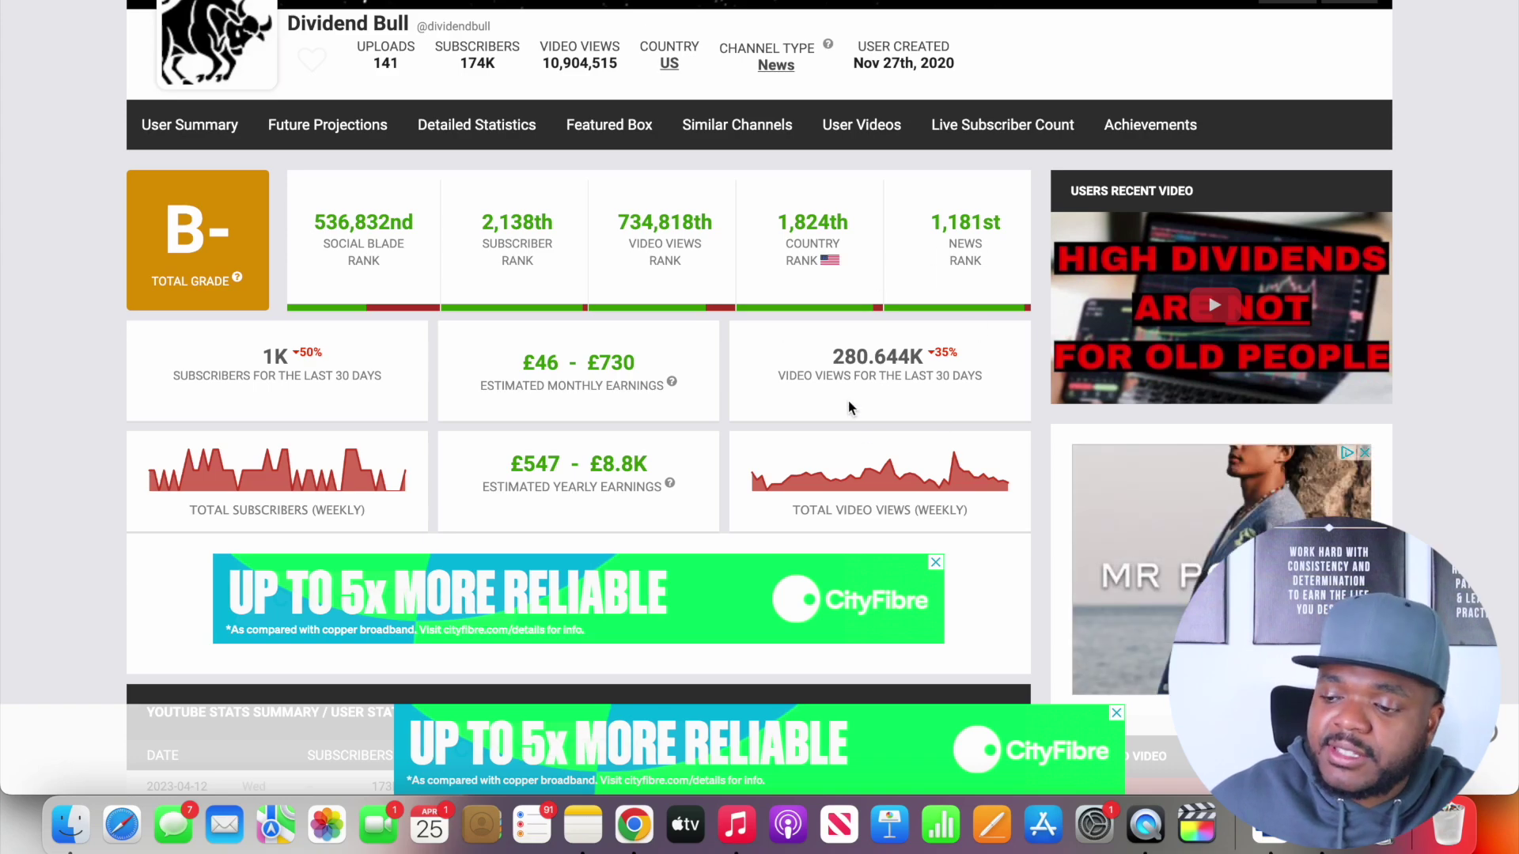
scroll(850, 409, up, 1)
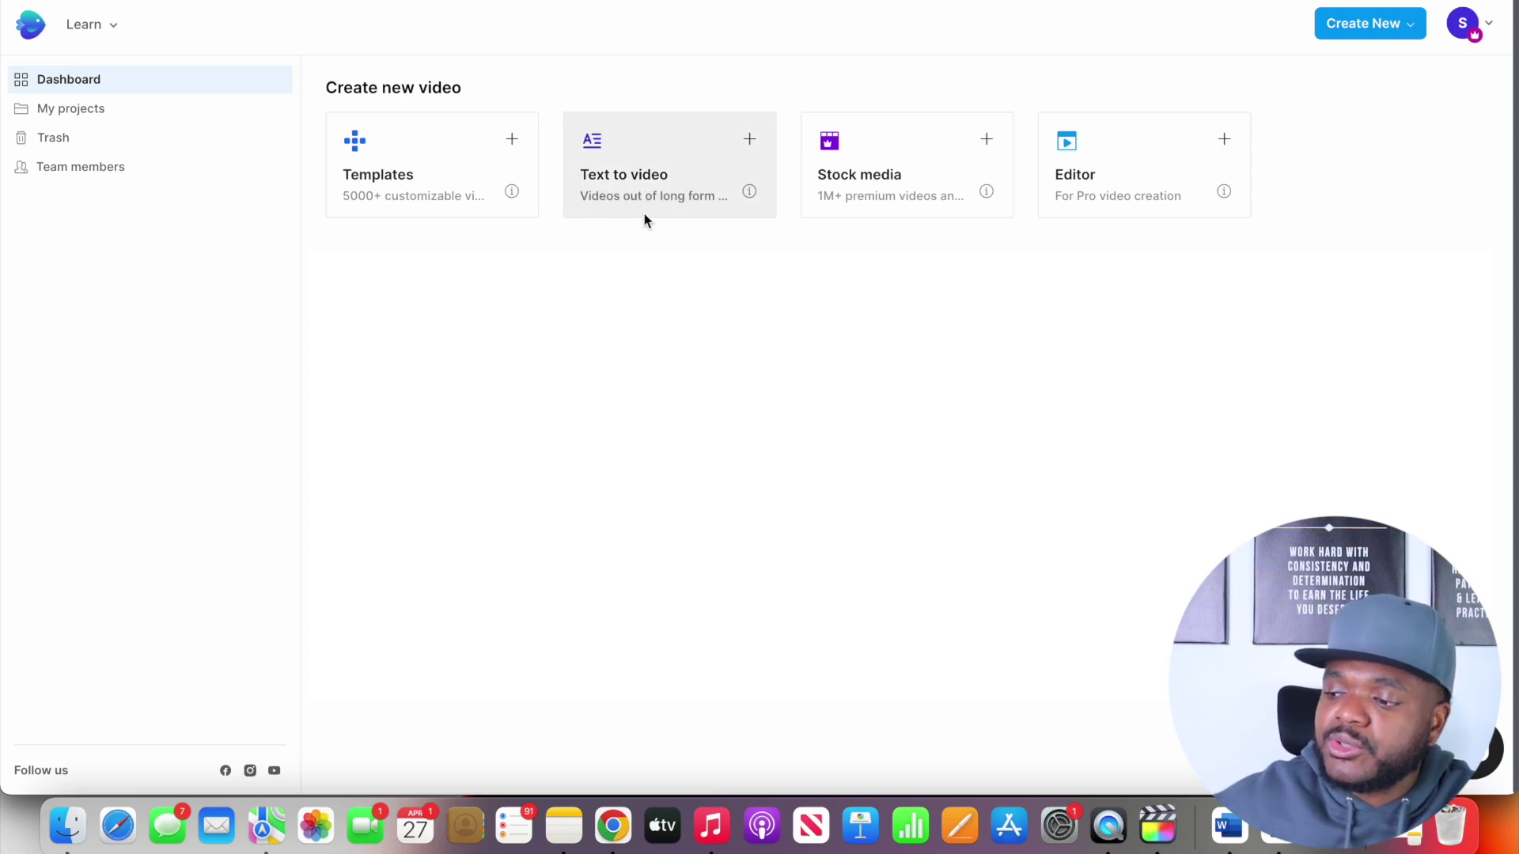
Choose InVideo's Text to video option to begin a script-based video
click(685, 149)
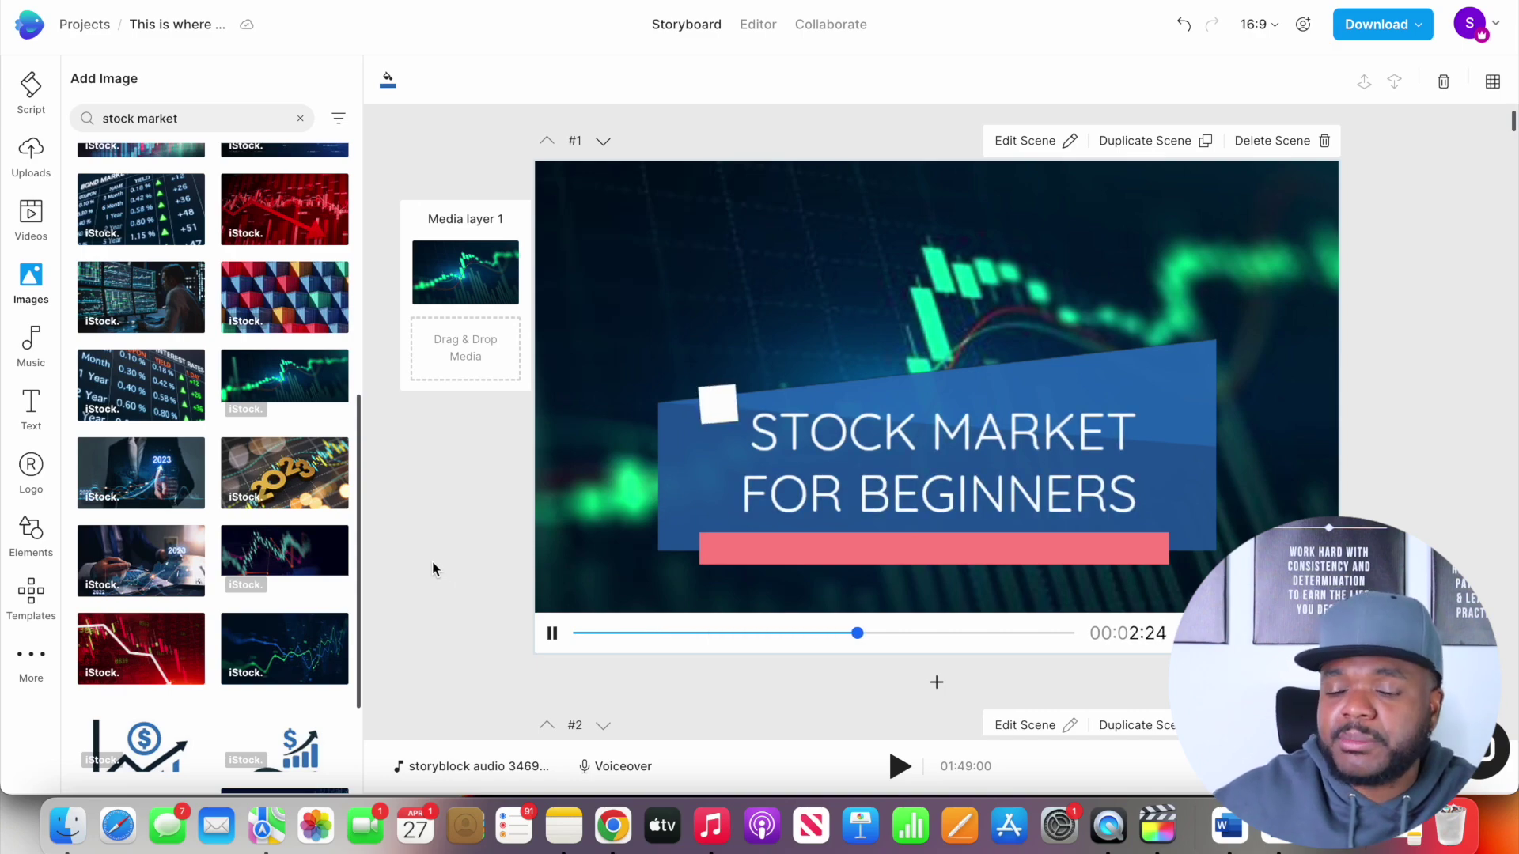
scroll(433, 569, down, 5)
scroll(432, 569, down, 3)
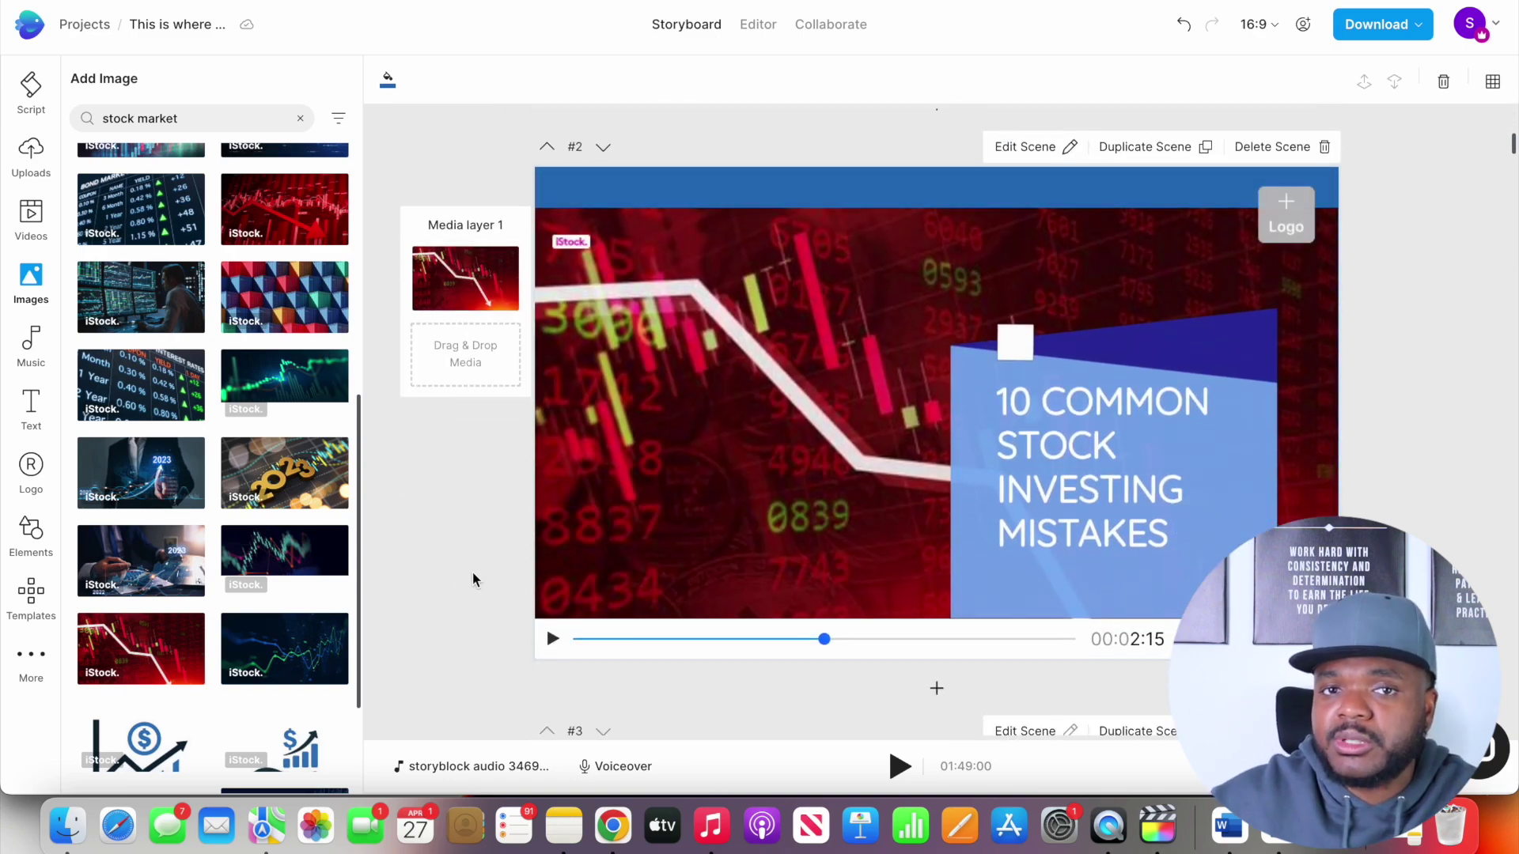
Restore scene 2's stock-chart image via undo/redo, nudge it upward, and replay the preview
click(552, 640)
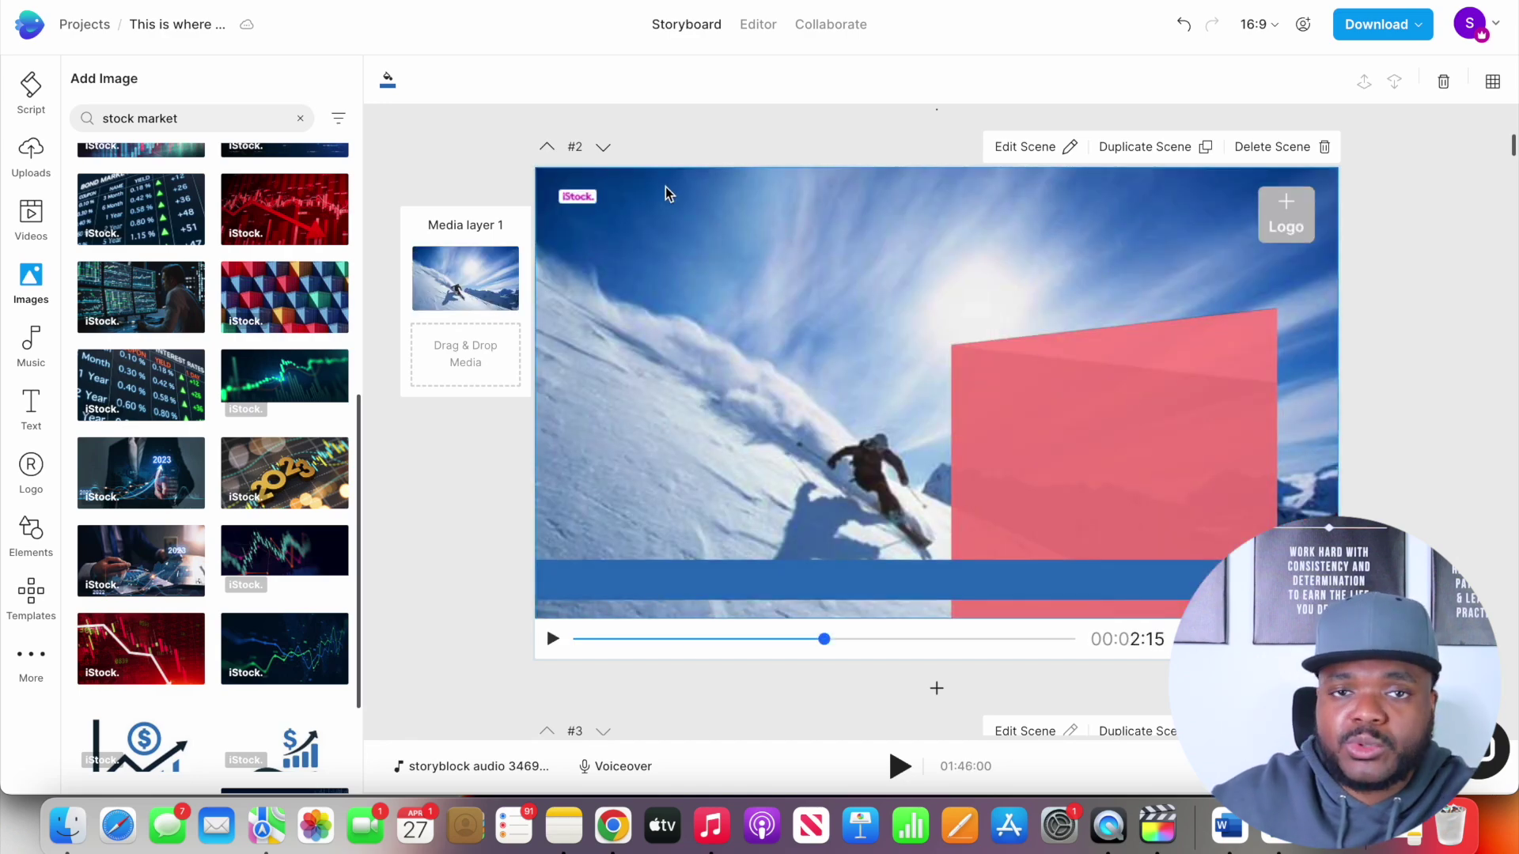
key(super+z)
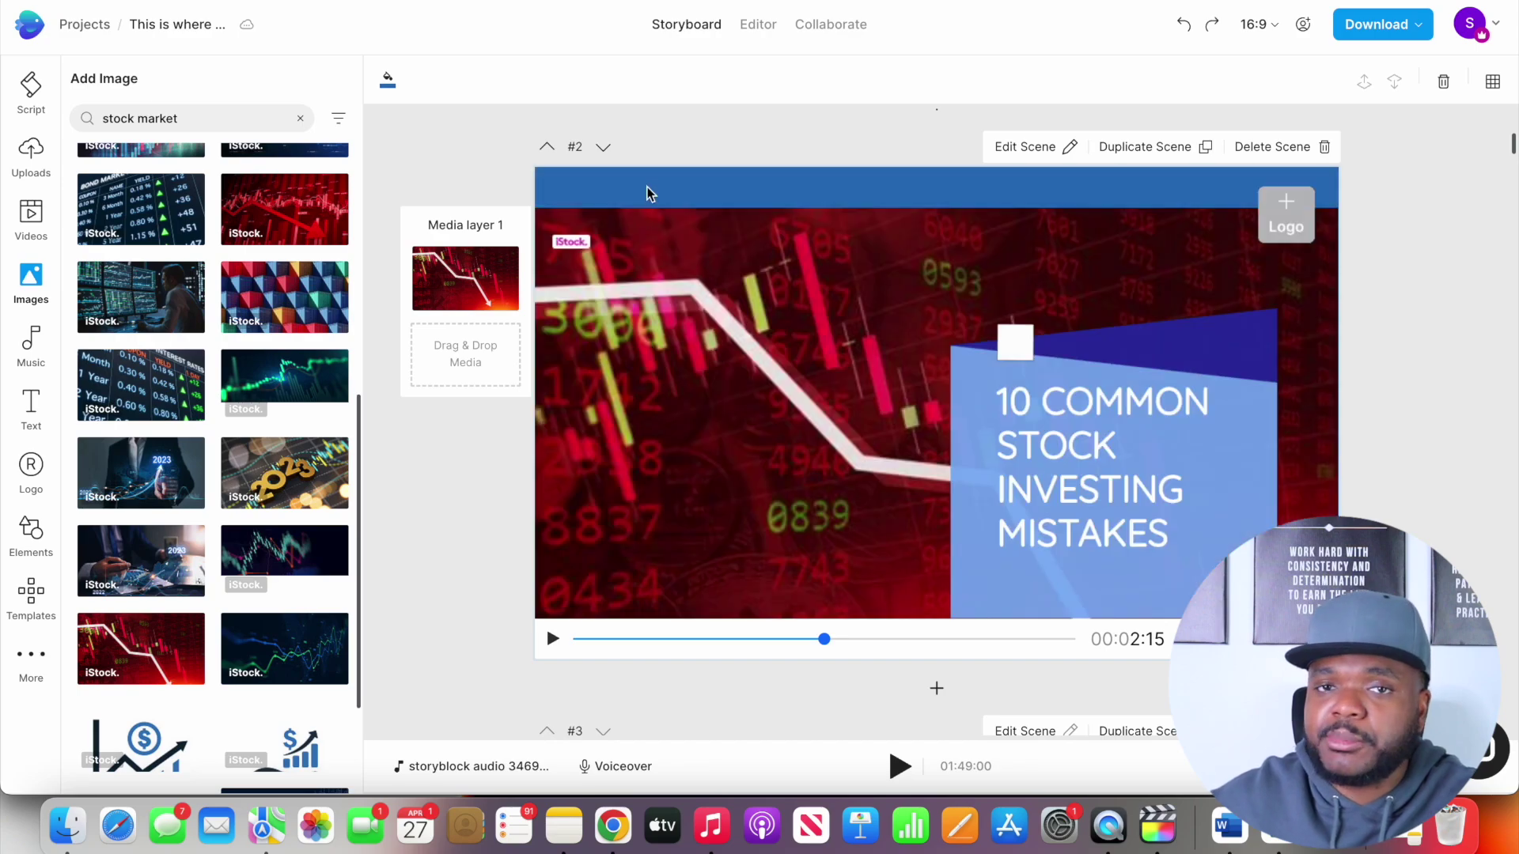
key(ctrl+z)
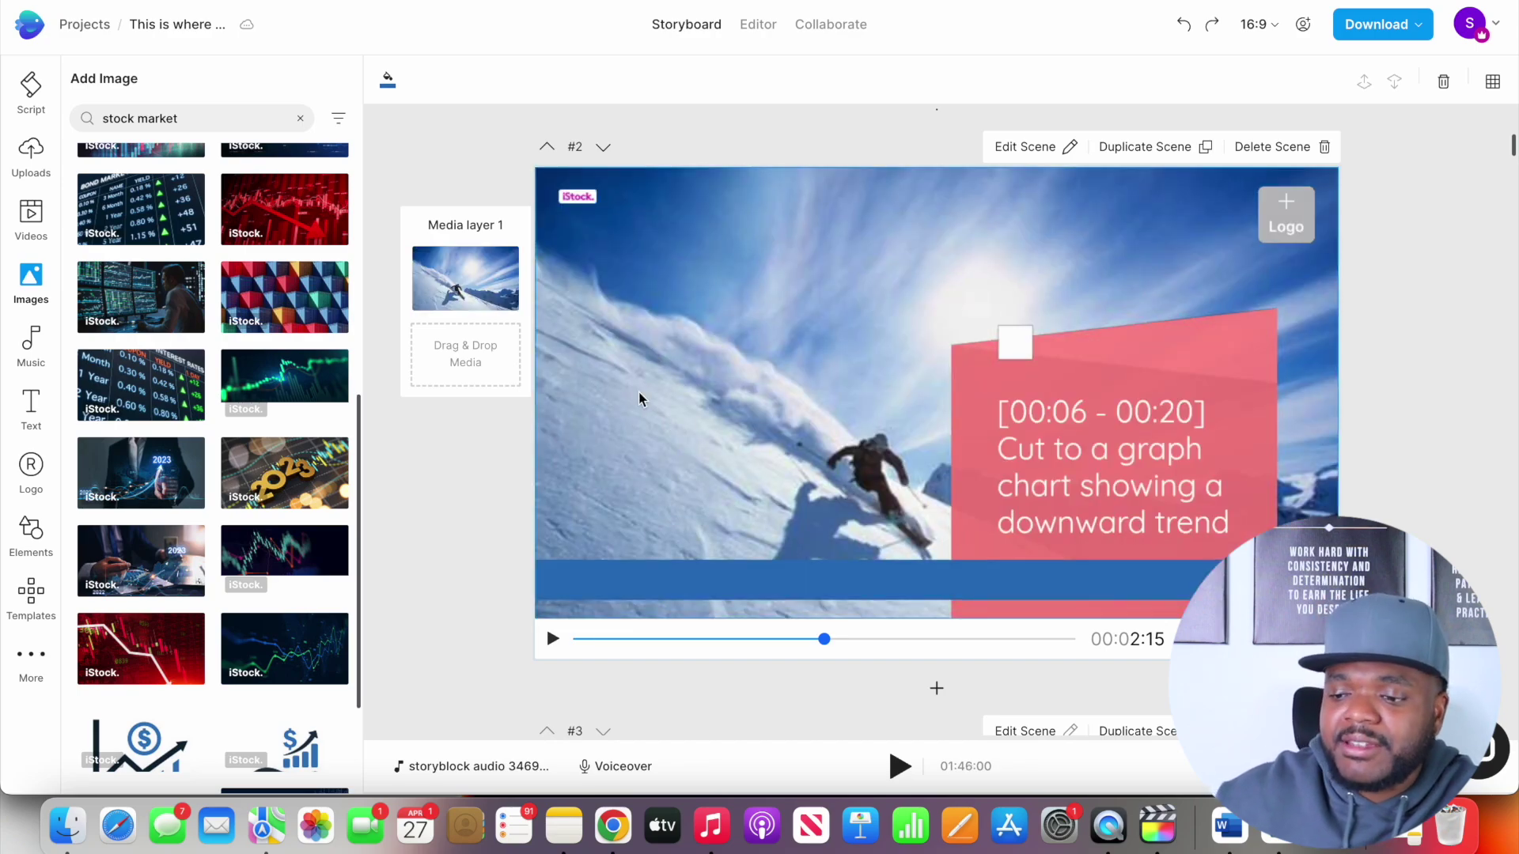
key(ctrl+shift+z)
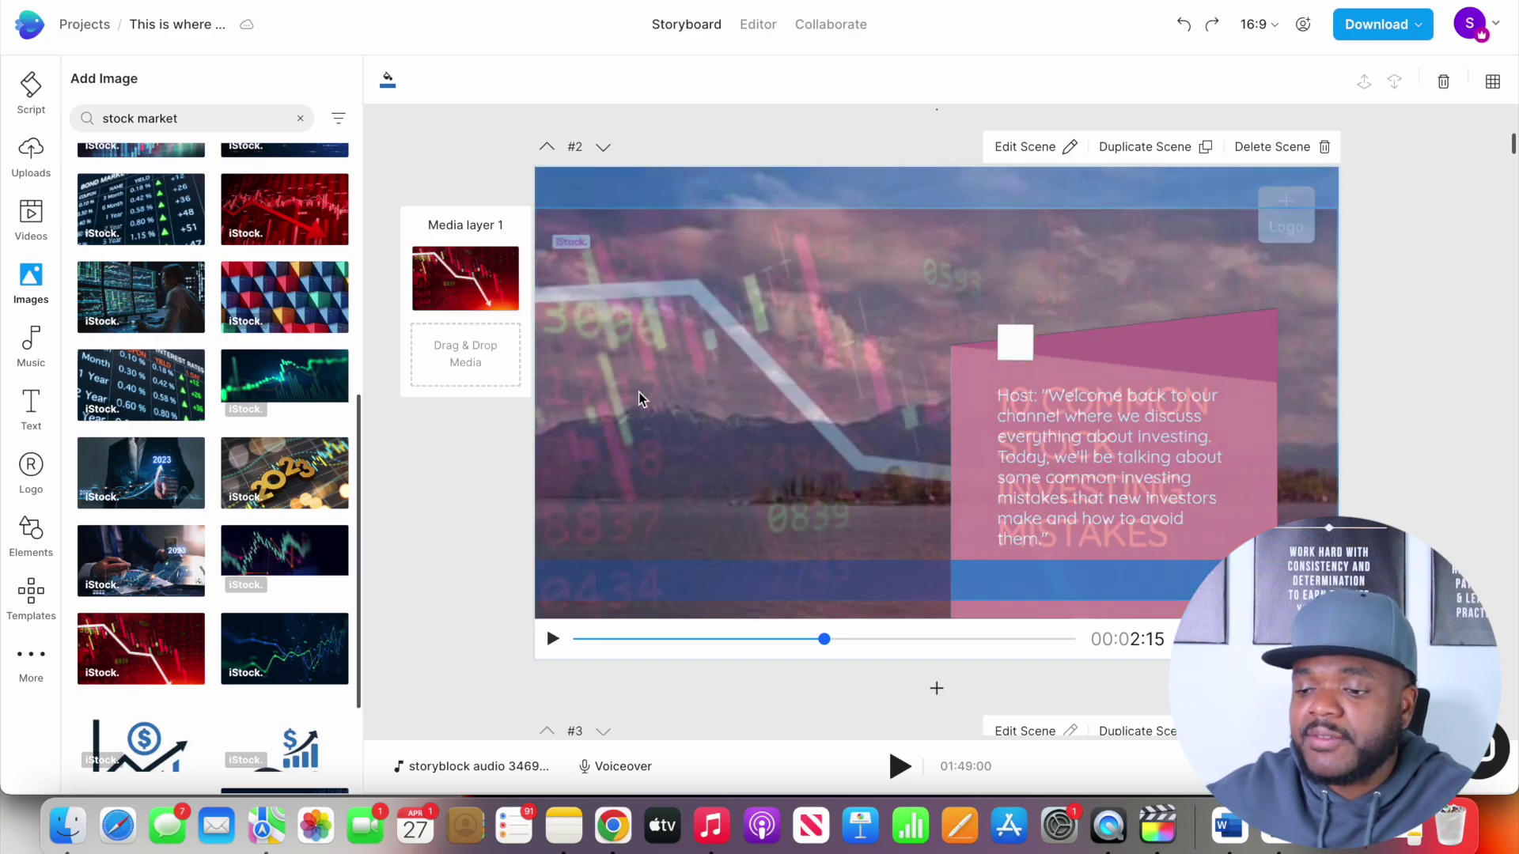
click(634, 320)
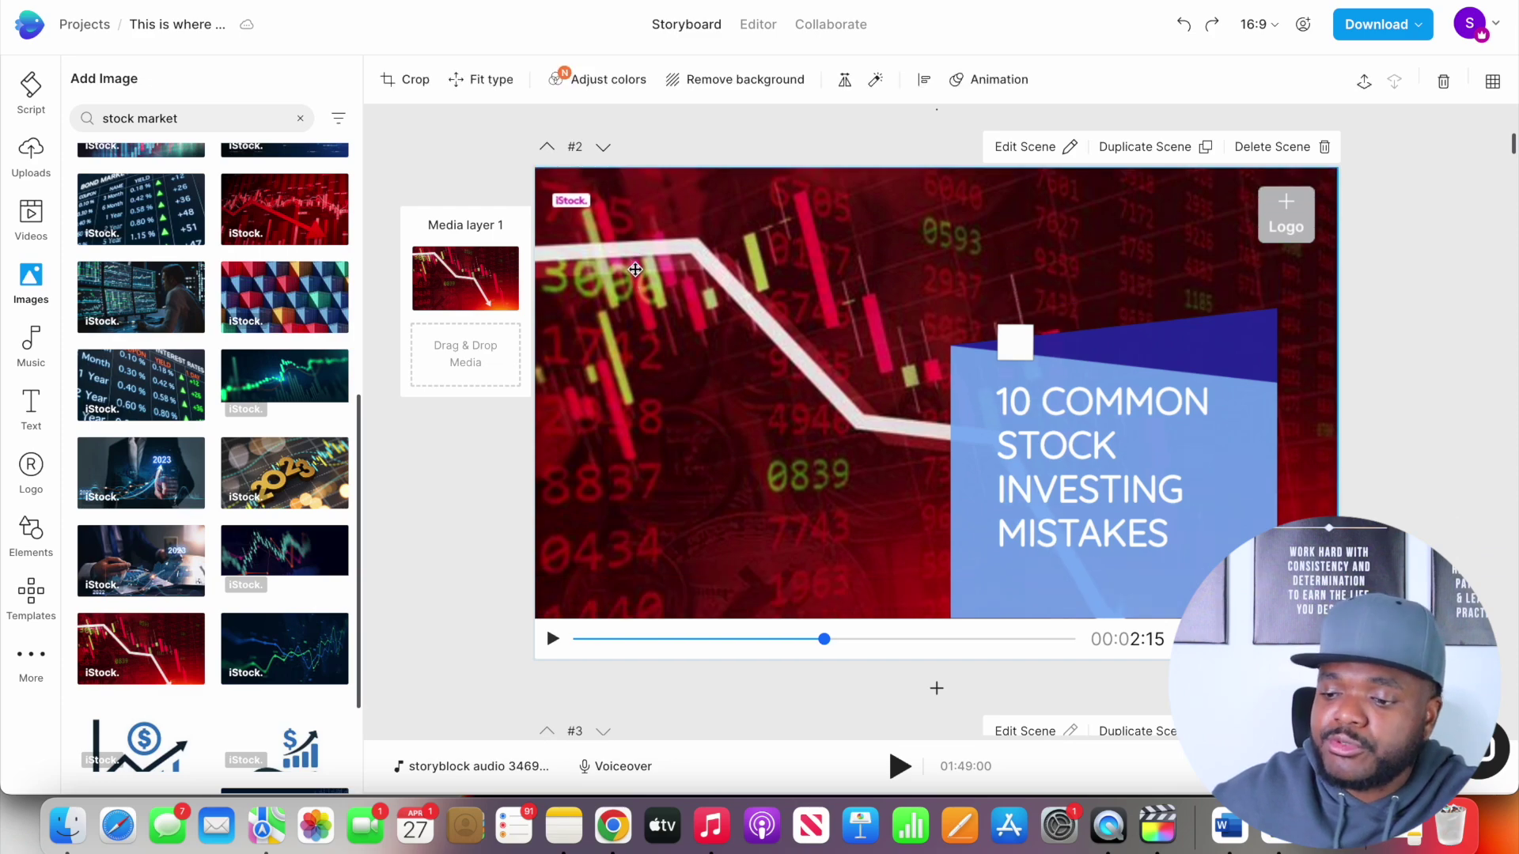
drag(633, 280, 633, 269)
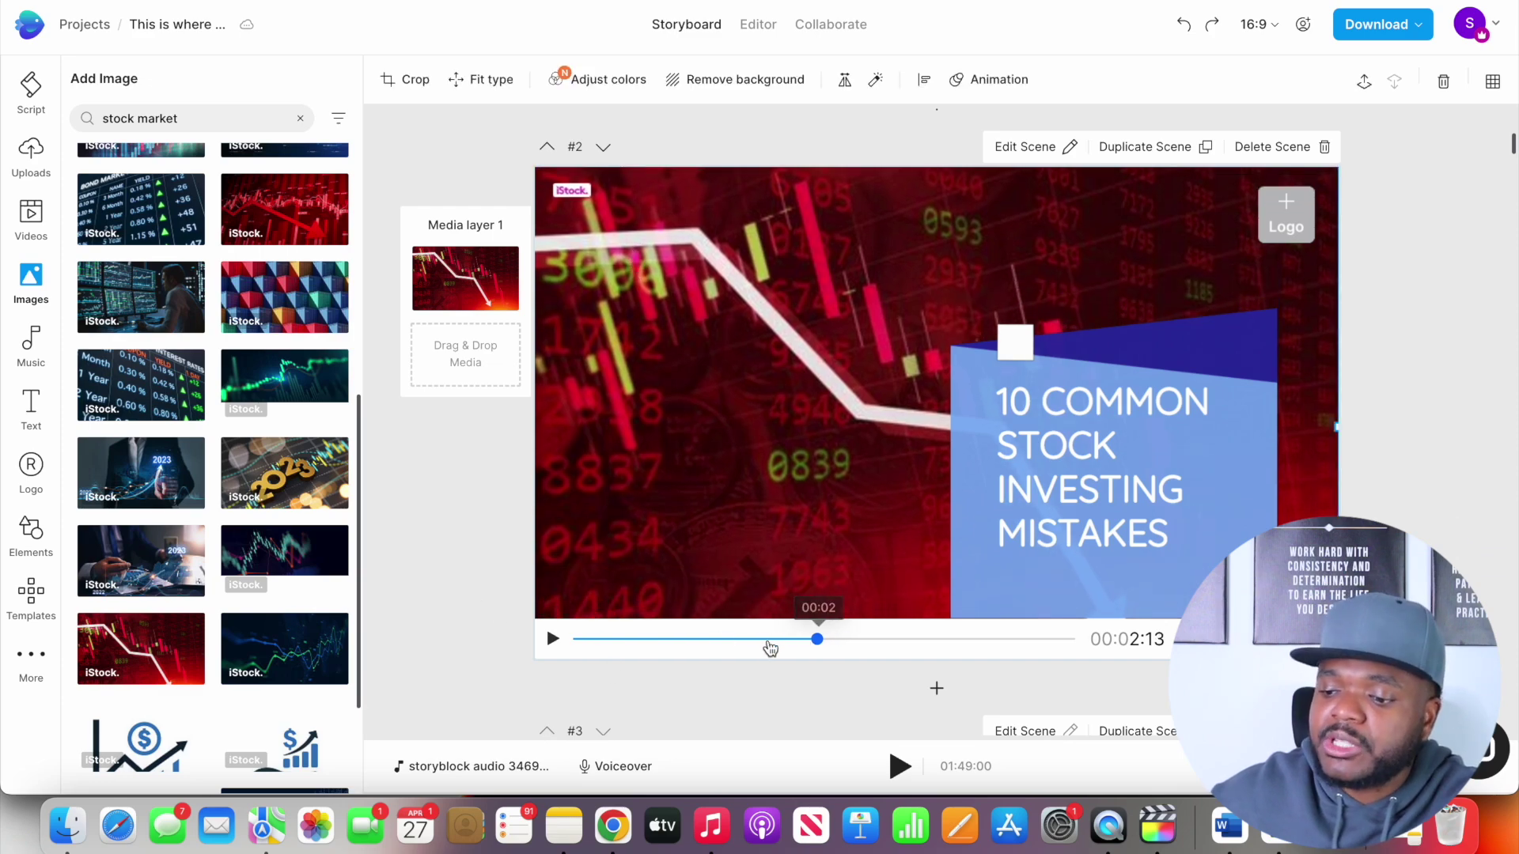
drag(823, 639, 576, 640)
click(552, 639)
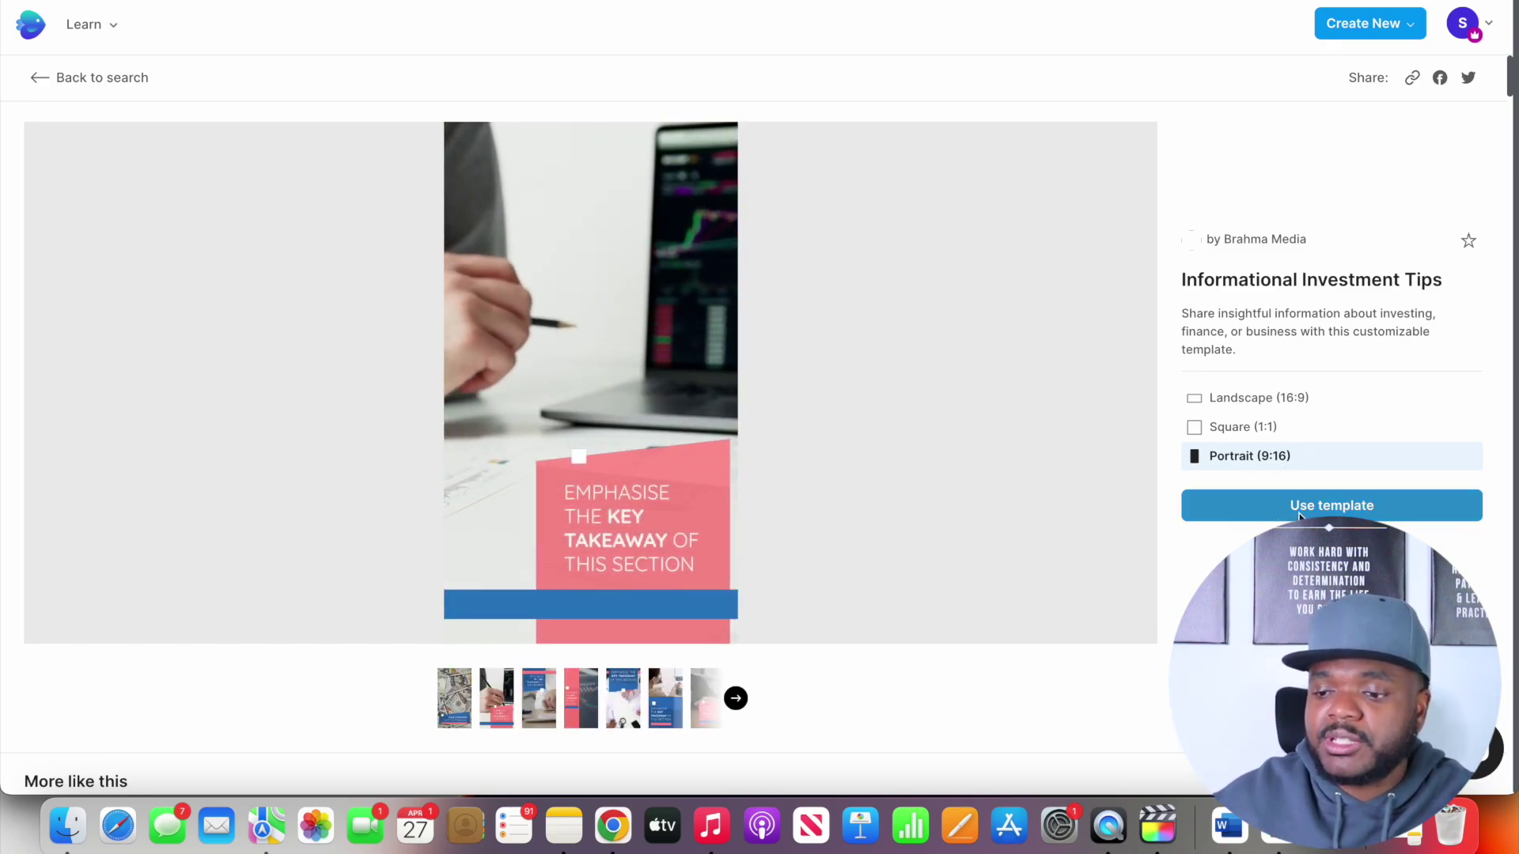
Use the Informational Investment Tips template in Portrait (9:16) format
click(1300, 508)
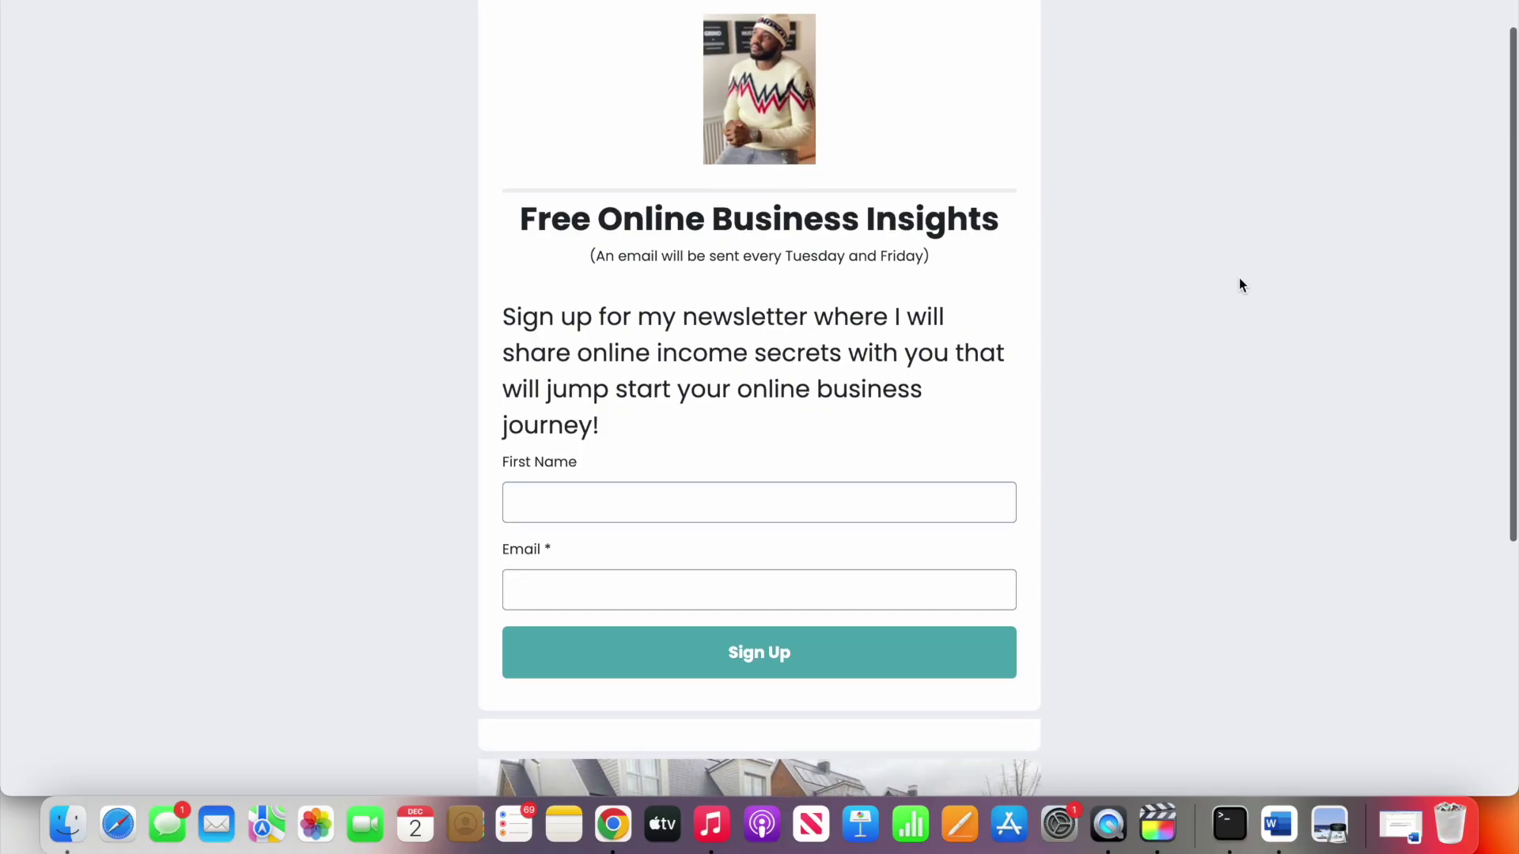
scroll(1239, 278, down, 2)
scroll(1240, 279, down, 1)
scroll(1240, 279, down, 1)
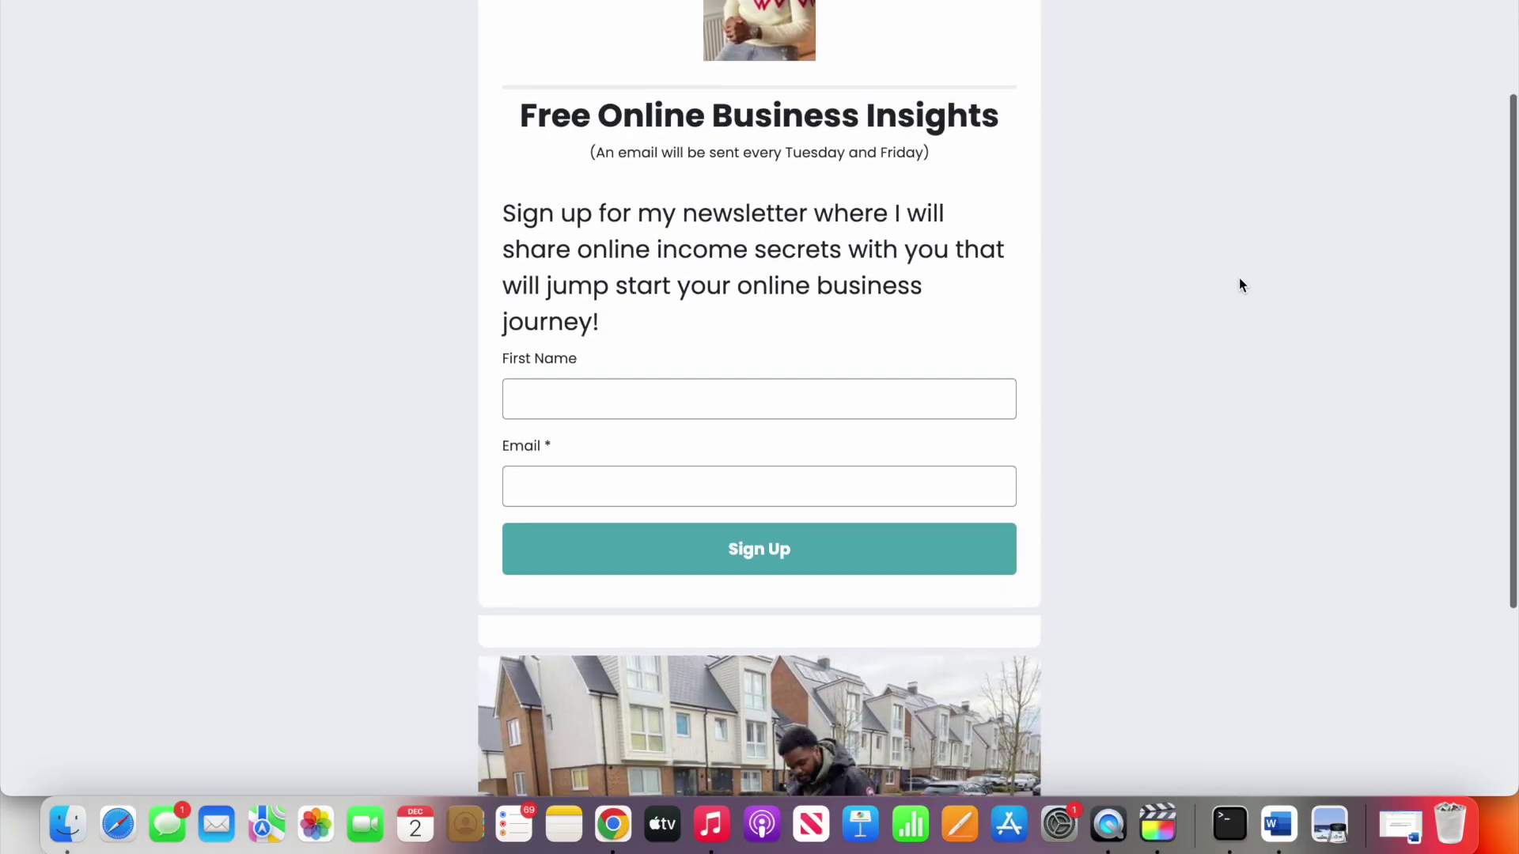
scroll(1239, 278, down, 1)
scroll(1239, 278, down, 1)
scroll(1239, 278, down, 1)
scroll(1239, 277, down, 1)
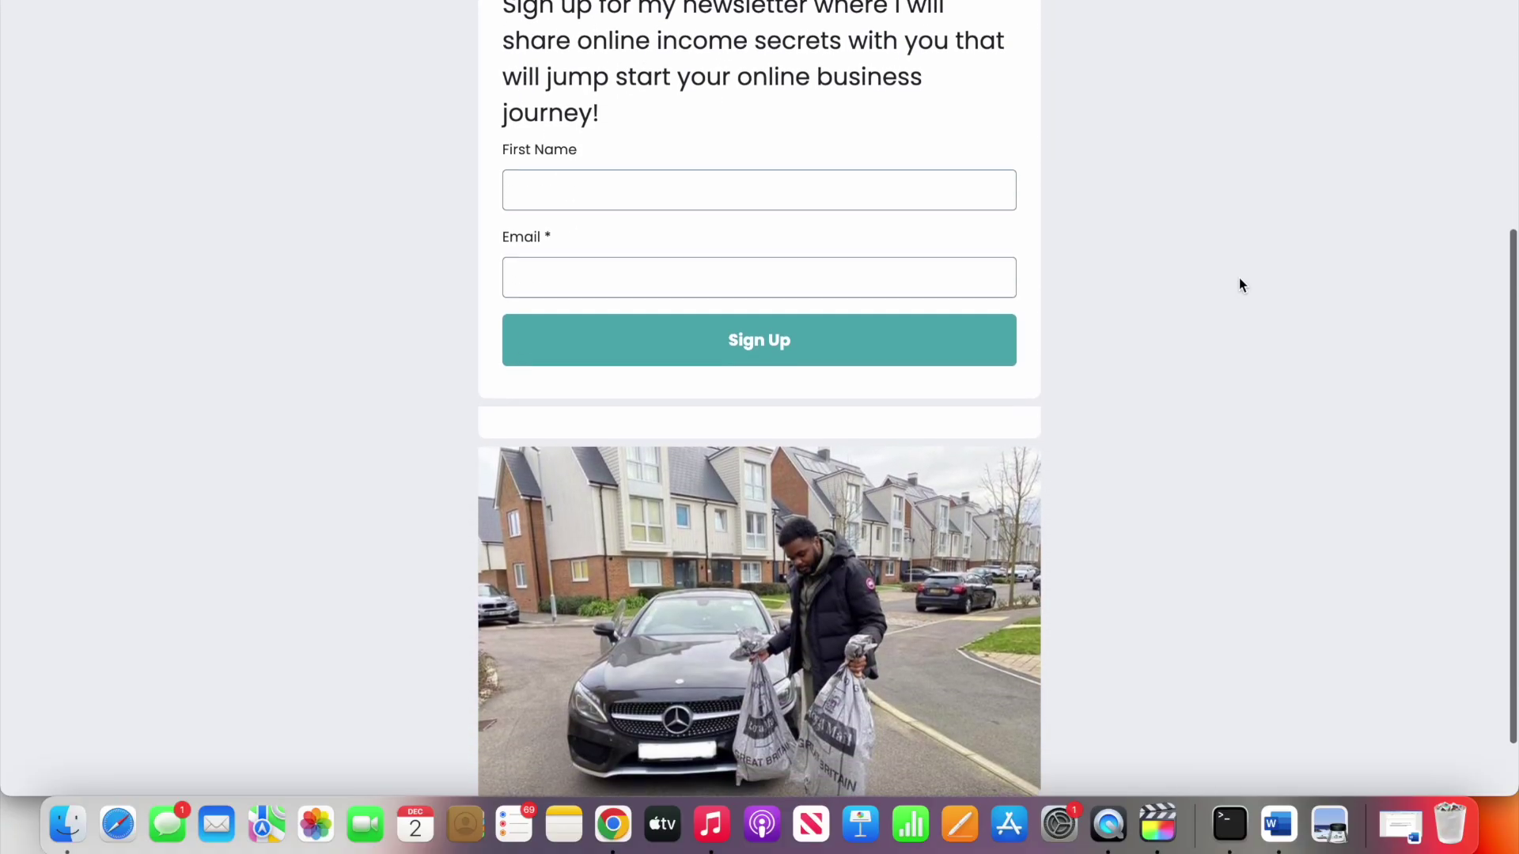
scroll(1239, 278, down, 1)
scroll(1240, 277, down, 1)
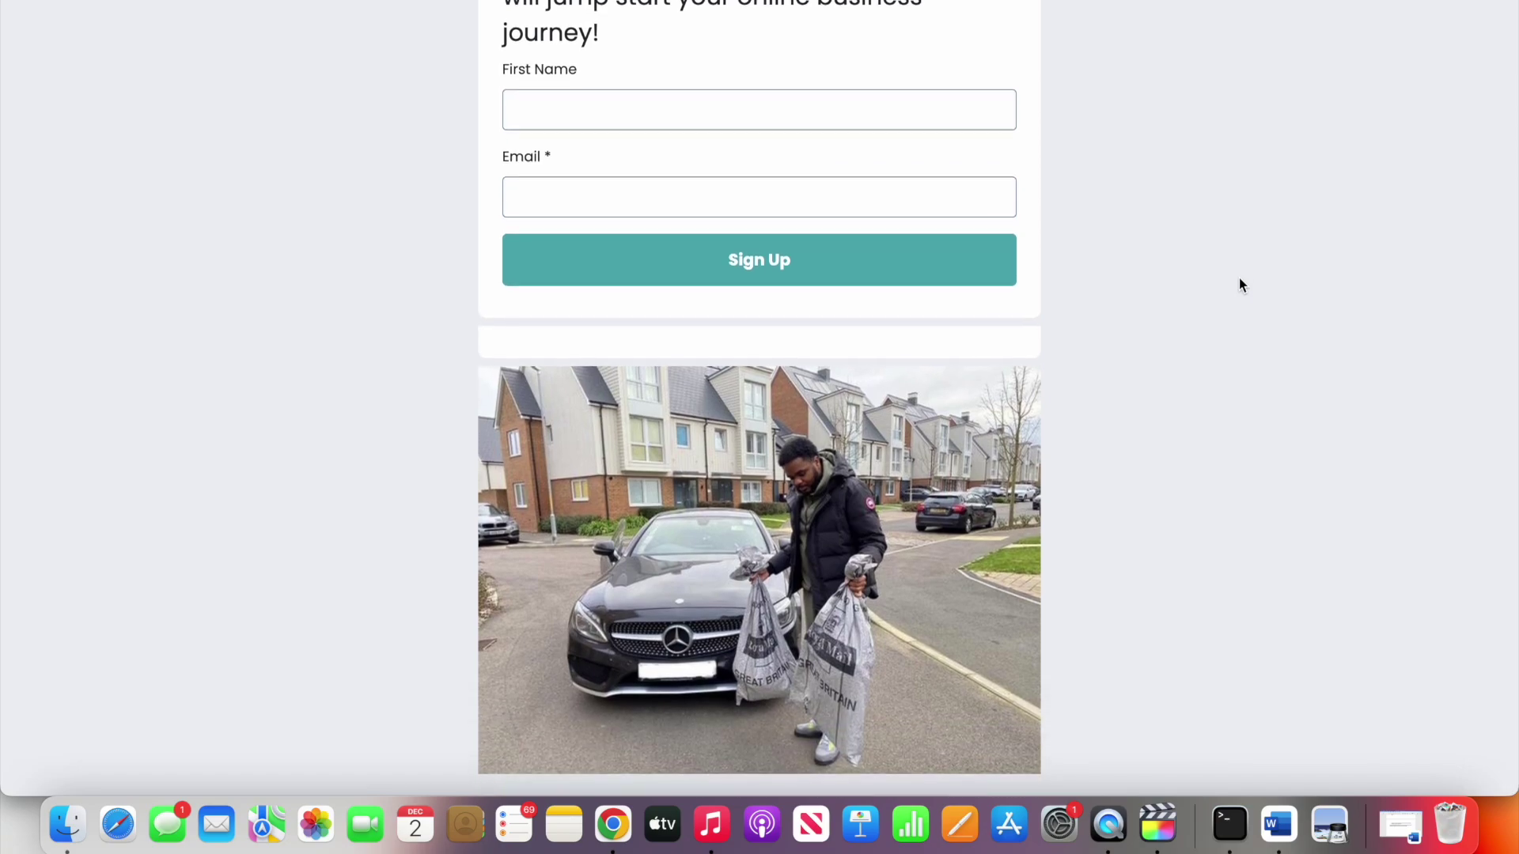